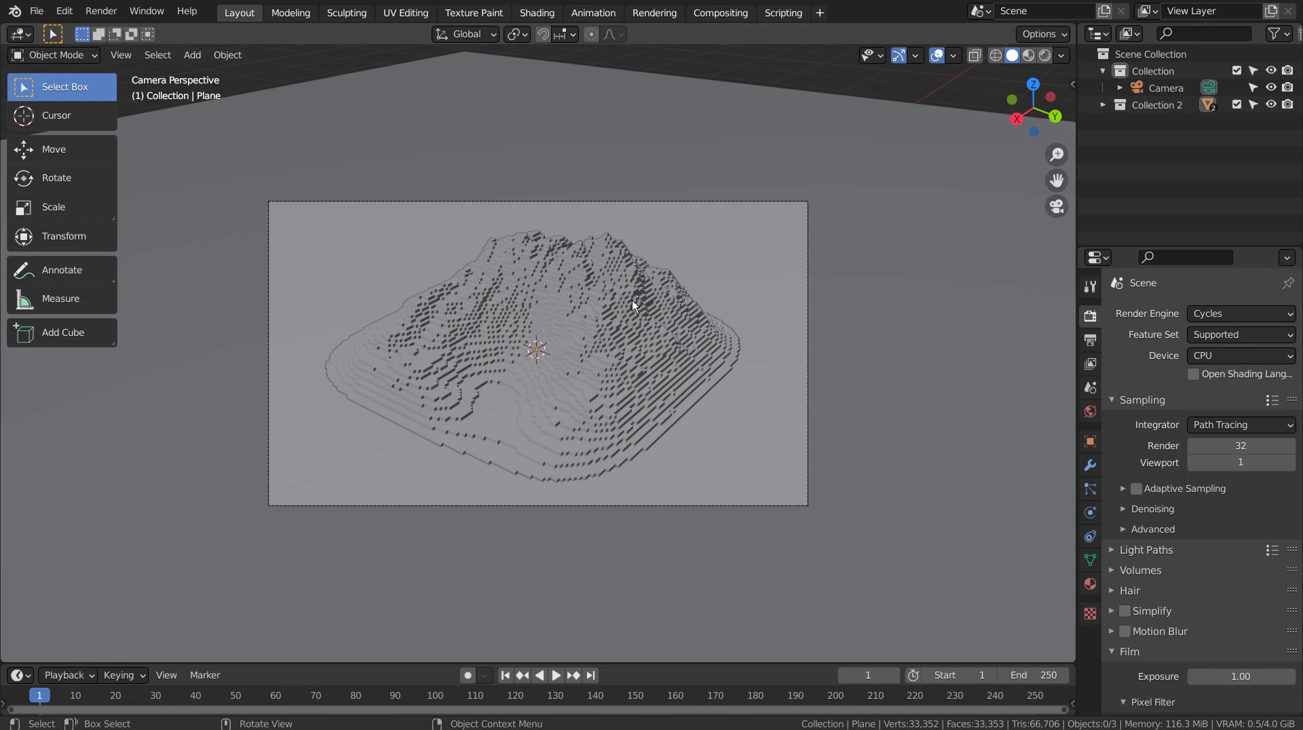
- Preview the voxel terrain in Material Preview, then return to Solid shading
left_click(1030, 57)
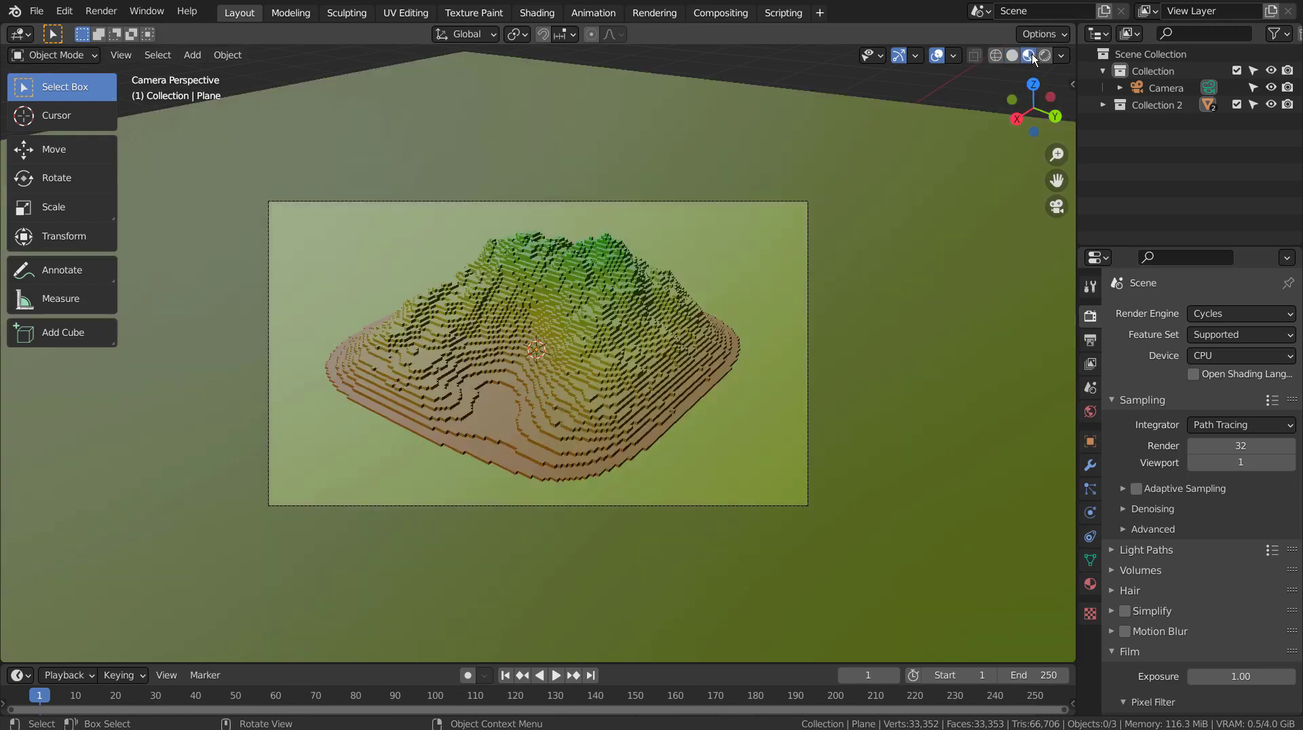
left_click(1014, 56)
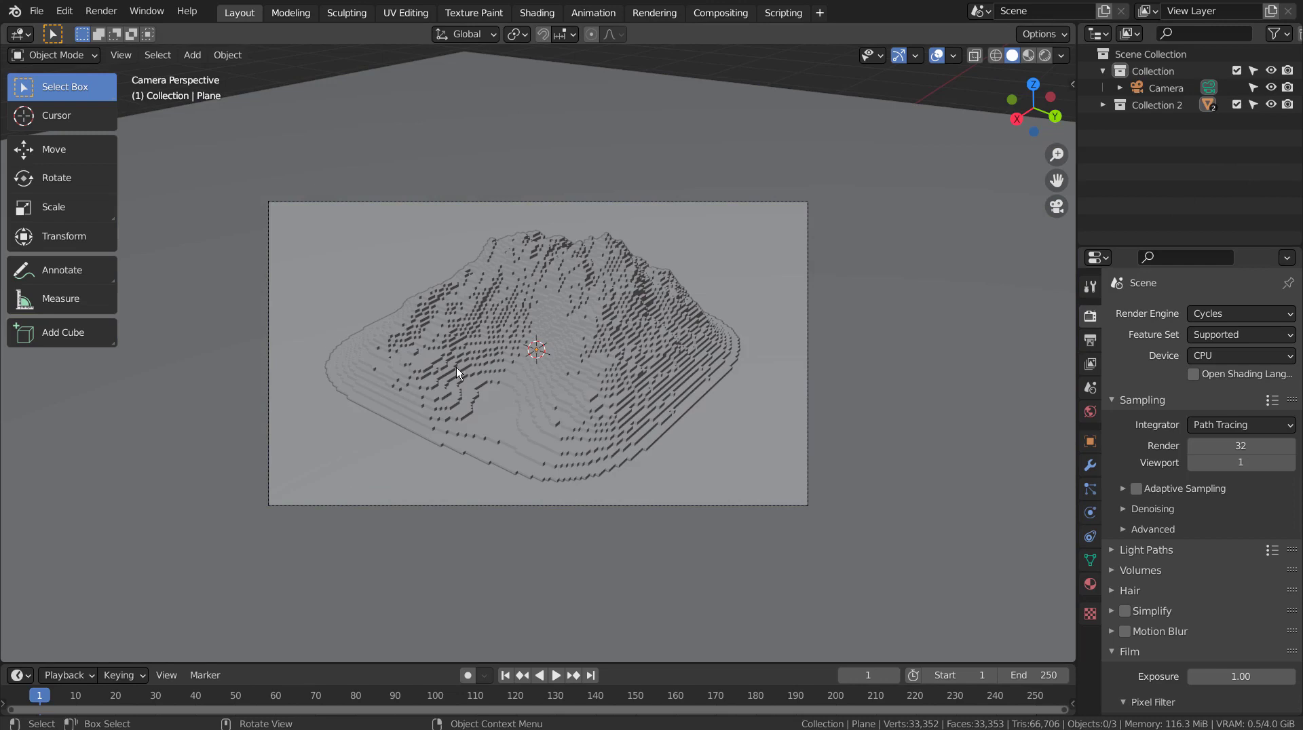
- Hide Collection 2 and add a noise-generated Landscape mesh from the Shift+A Mesh menu
left_click(1272, 105)
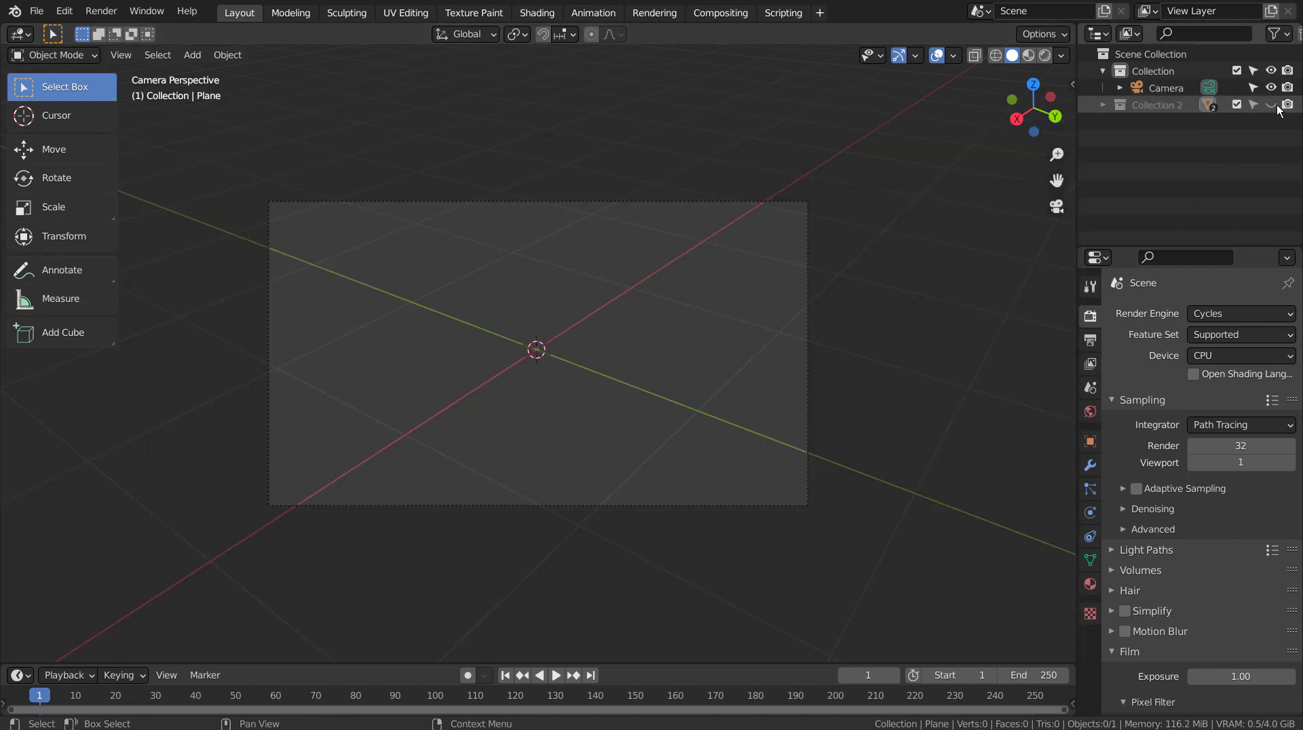
middle_click_drag(715, 287, 682, 365)
key("shift+a")
mouse_move(632, 366)
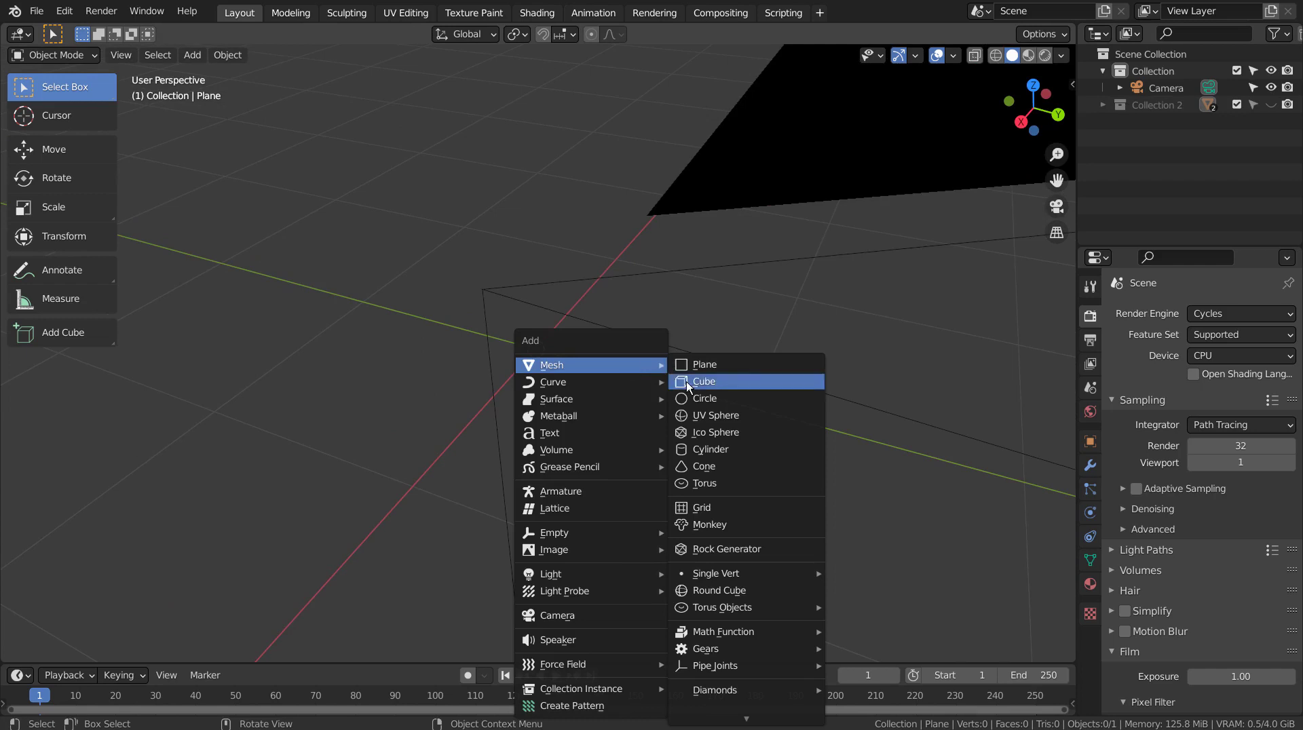
scroll(753, 696, "down", 4)
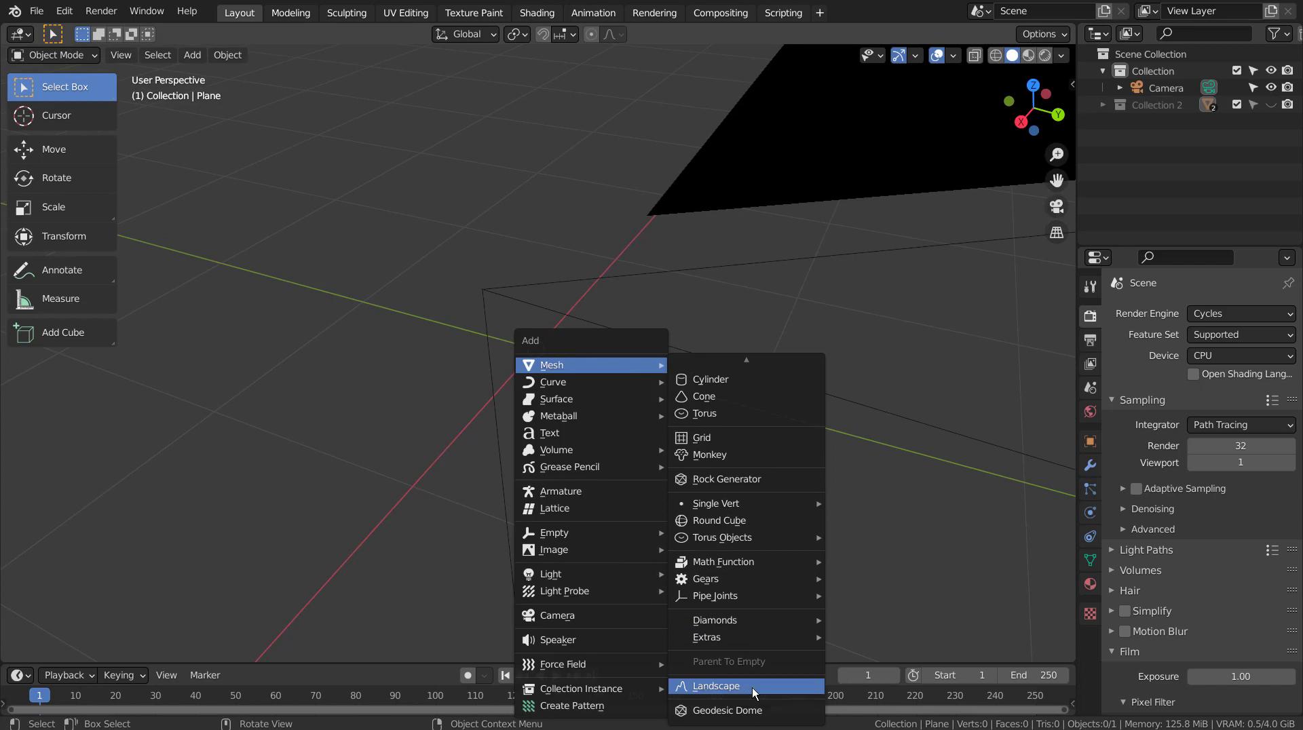
left_click(754, 693)
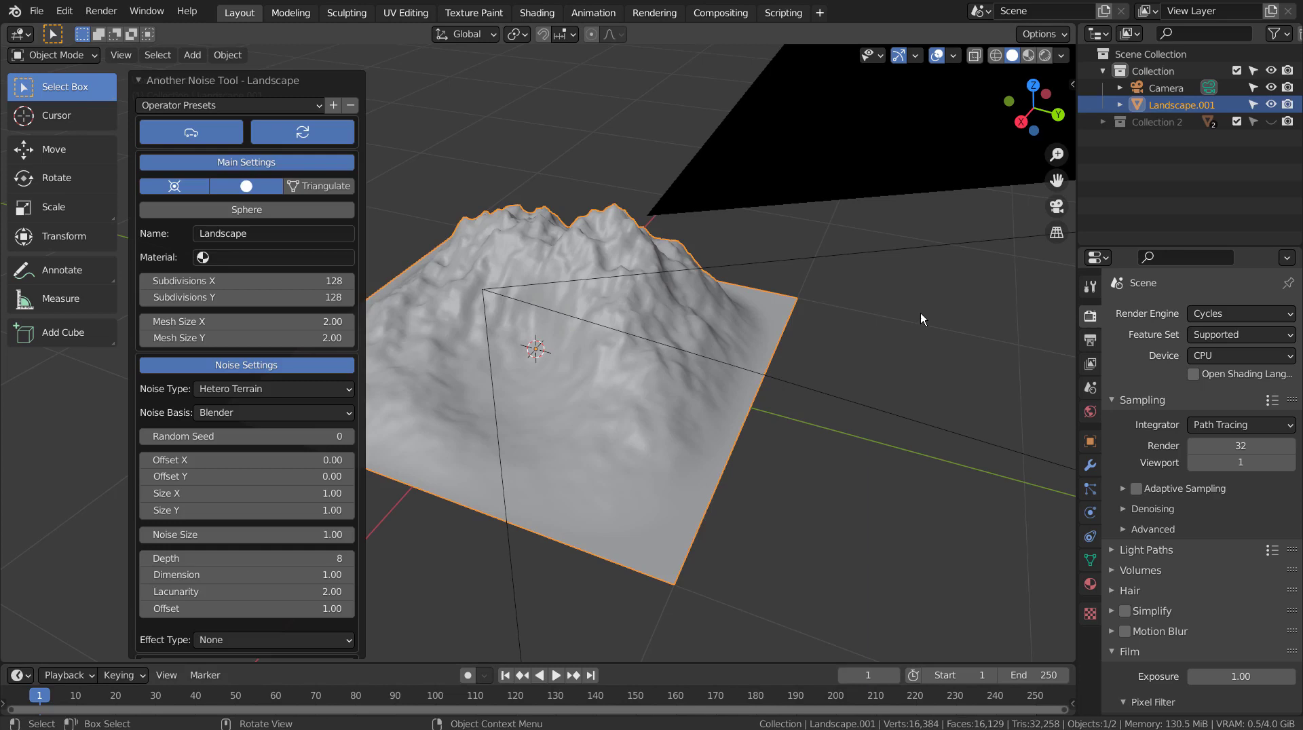
- Hide the camera from the viewport while orbiting around the new landscape
mouse_move(921, 315)
middle_mouse_down()
mouse_move(853, 271)
mouse_move(847, 358)
mouse_move(903, 330)
middle_mouse_up()
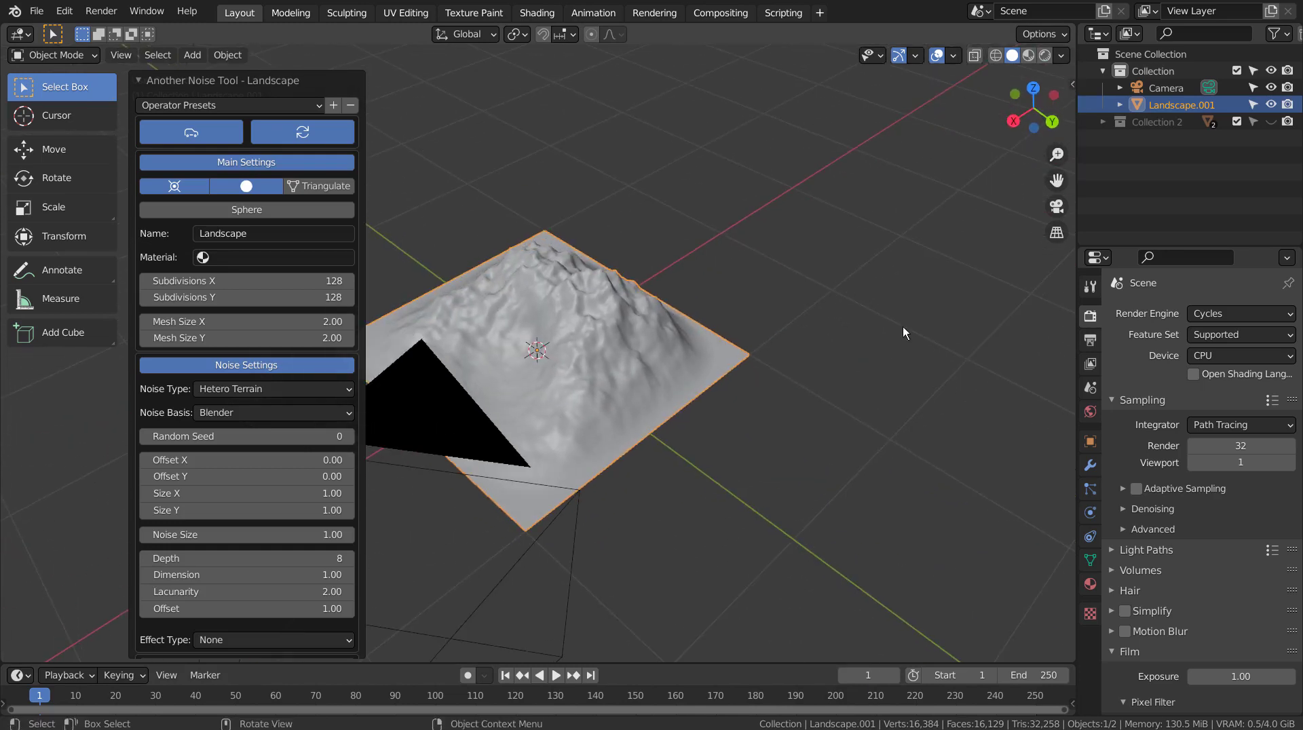
left_click(1272, 87)
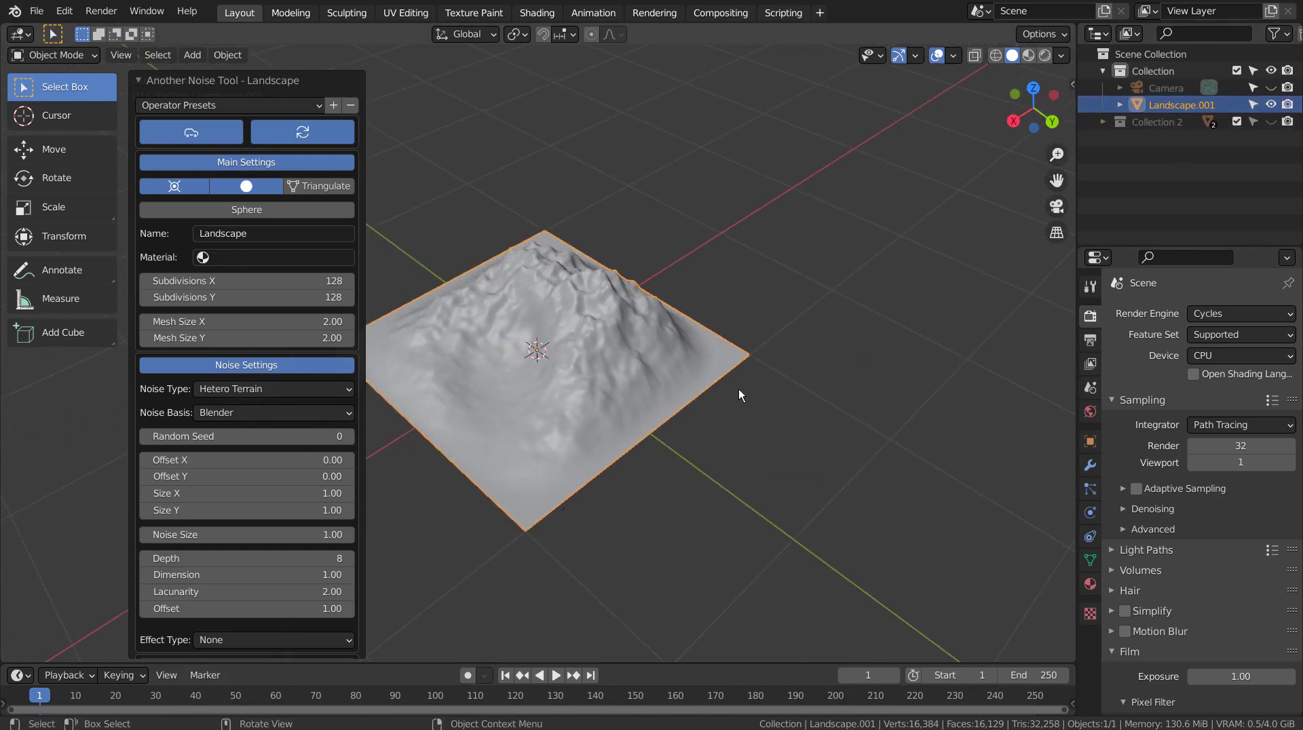
middle_click_drag(740, 390, 729, 396)
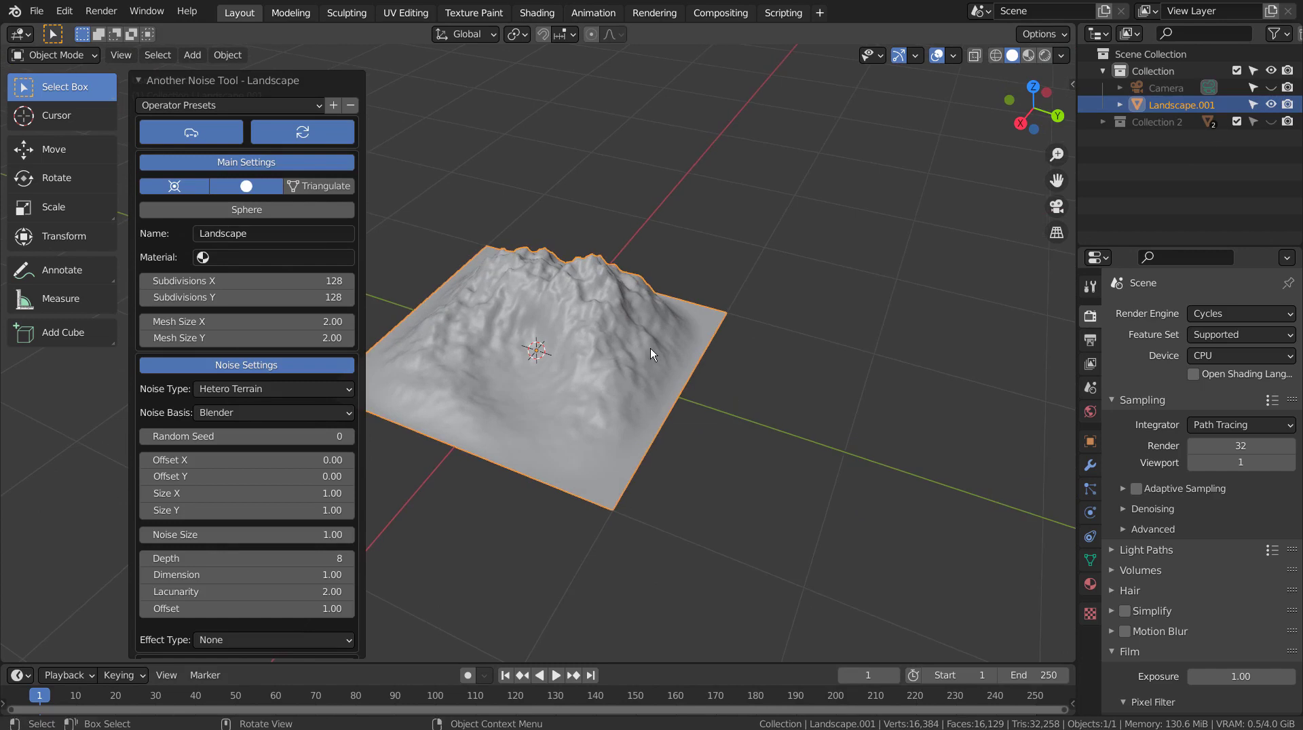
- Add a Remesh modifier in Blocks mode with Octree Depth 7 to the landscape
left_click(1090, 466)
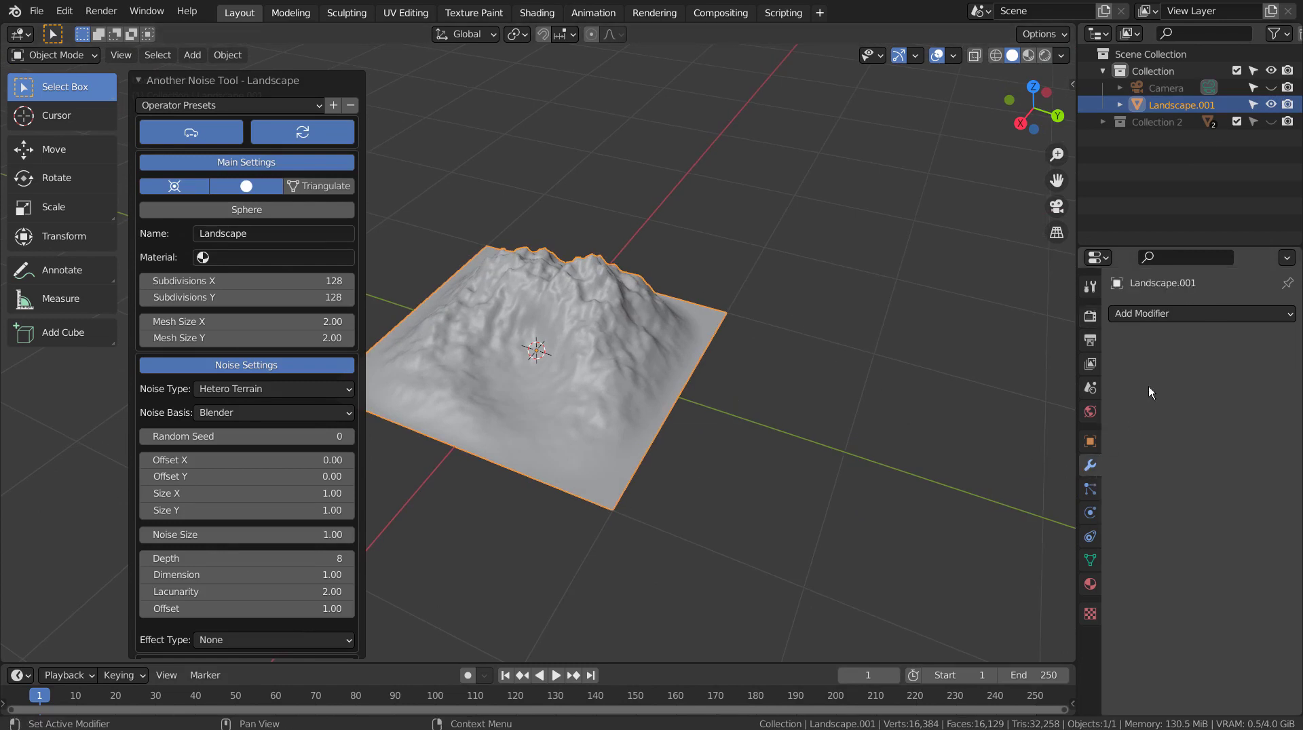
left_click(1202, 315)
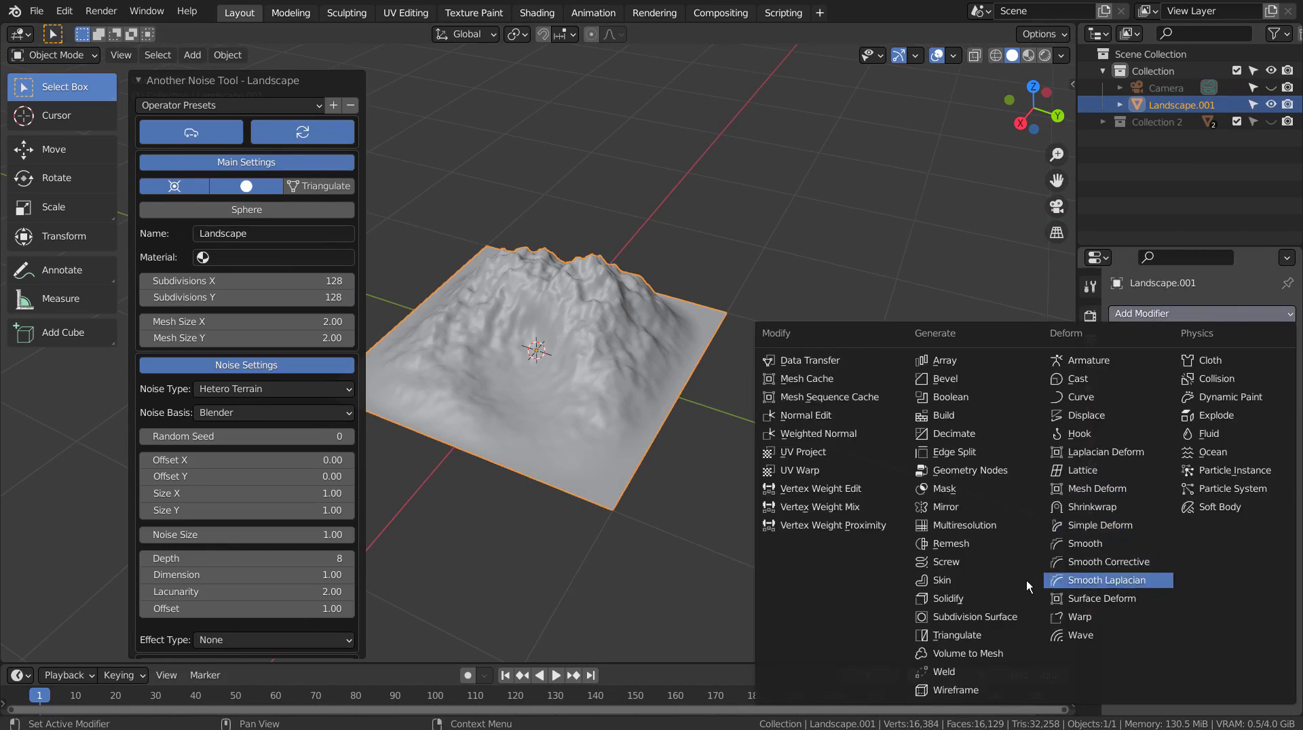
left_click(976, 546)
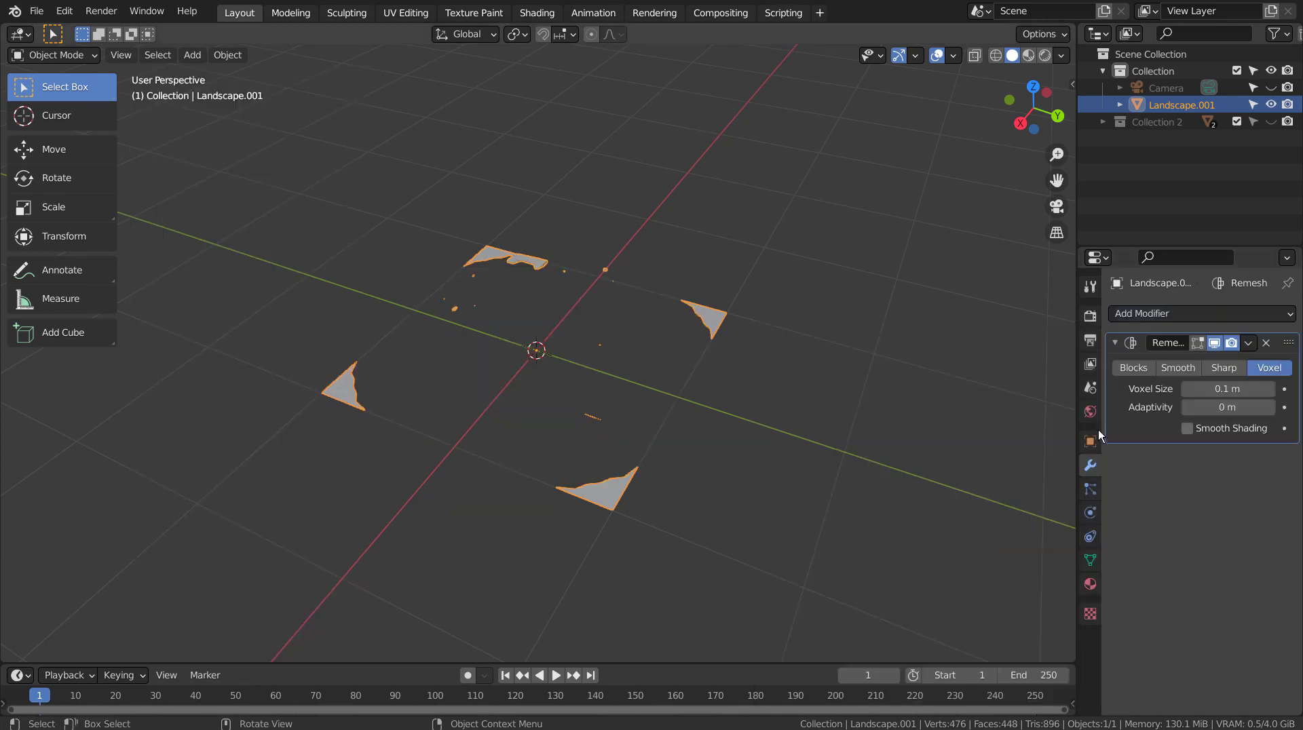
left_click(1138, 373)
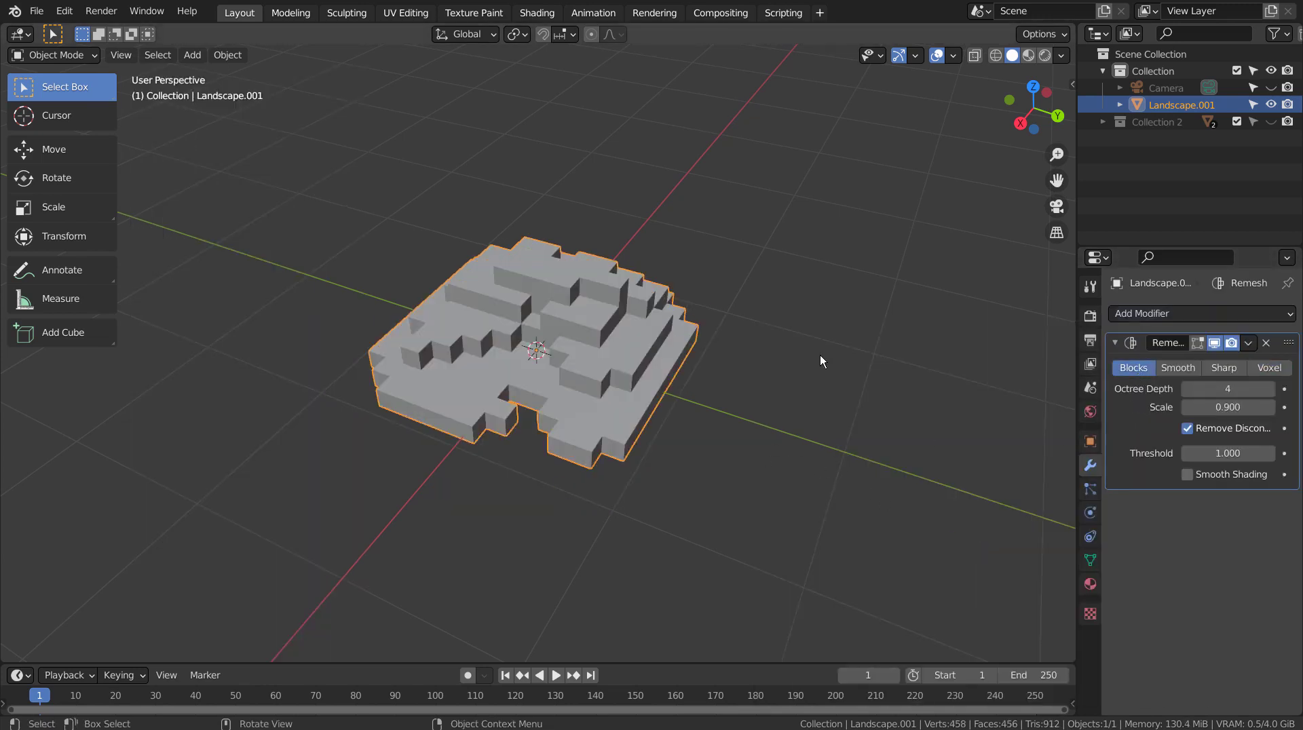
left_click(1269, 389)
left_click(1270, 389)
left_click(1270, 389)
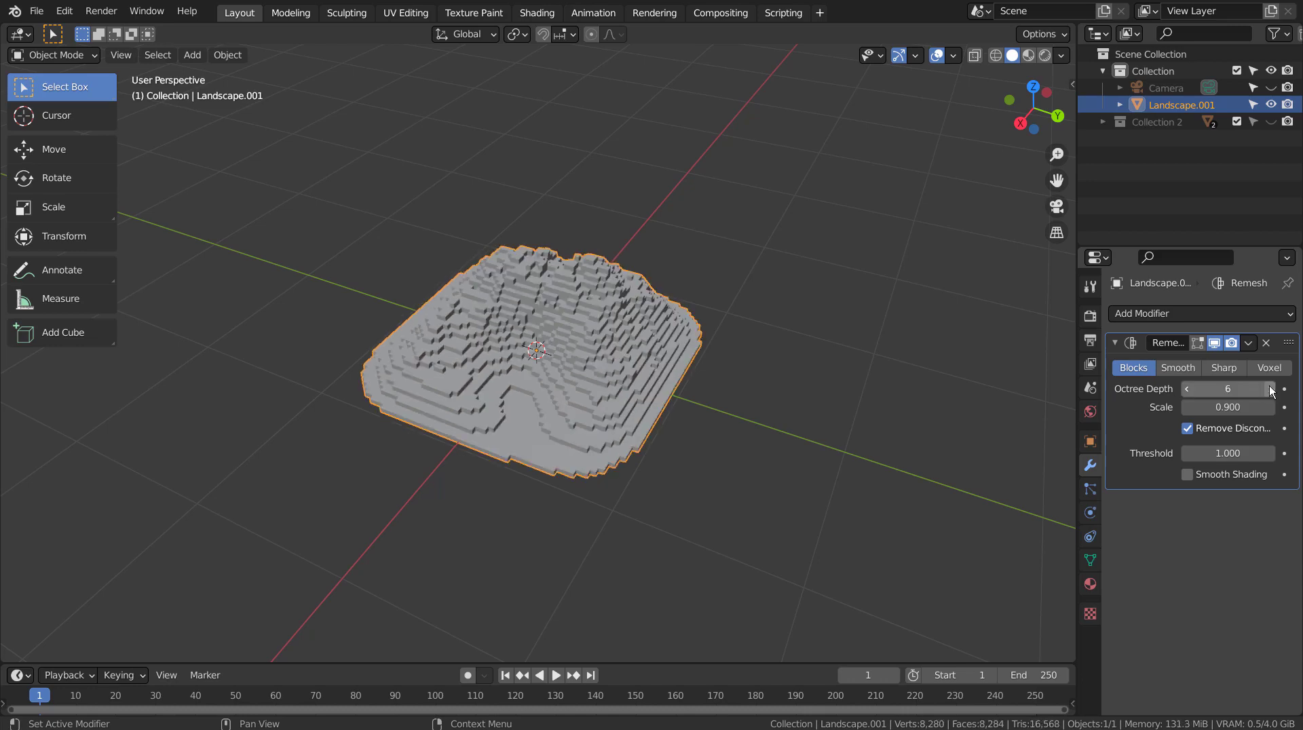
scroll(577, 378, "up", 5)
middle_click_drag(577, 379, 671, 303)
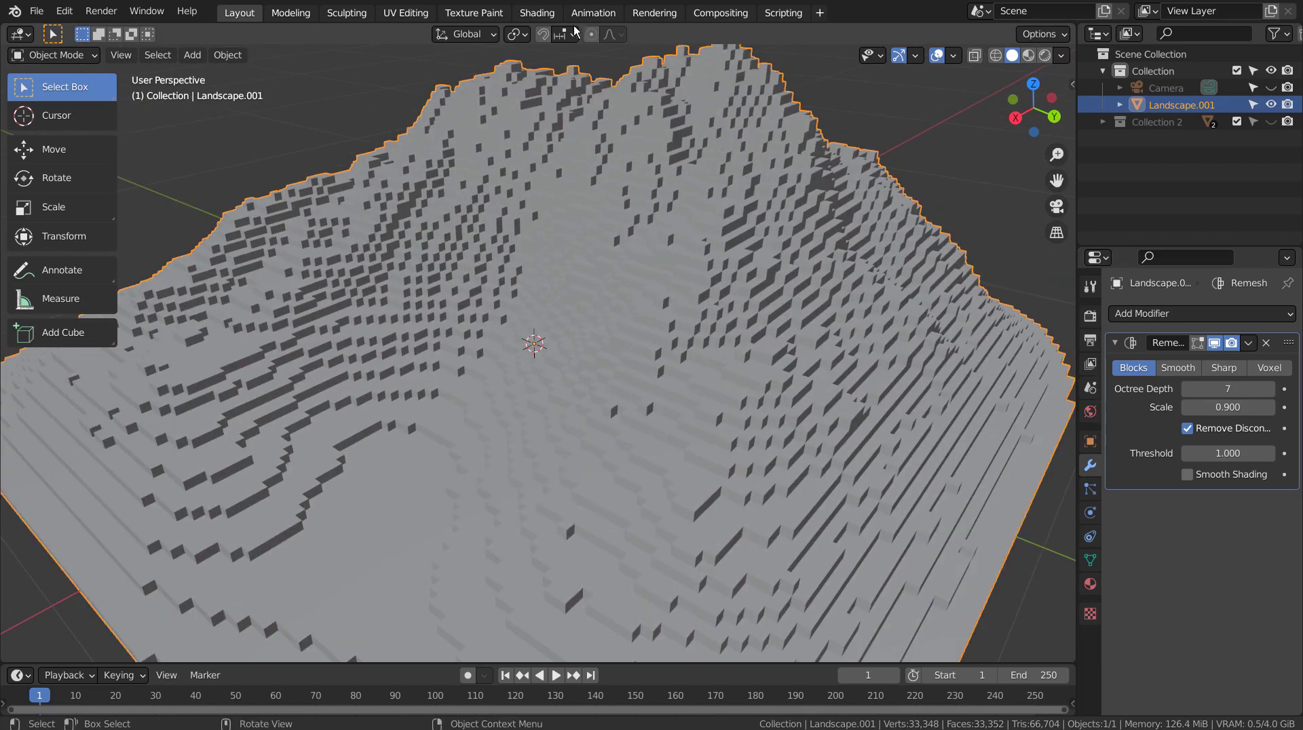
- Assign the existing Material.001 to the voxel landscape
left_click(1091, 584)
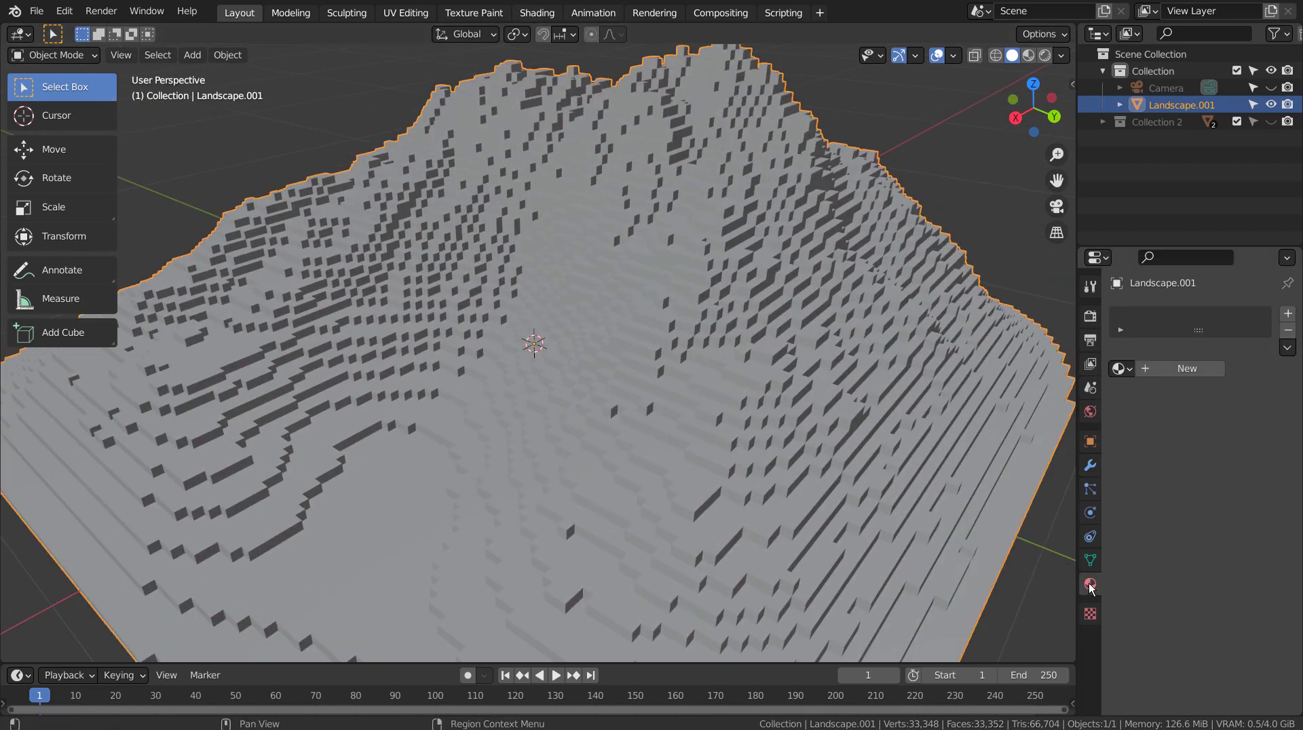
left_click(1127, 369)
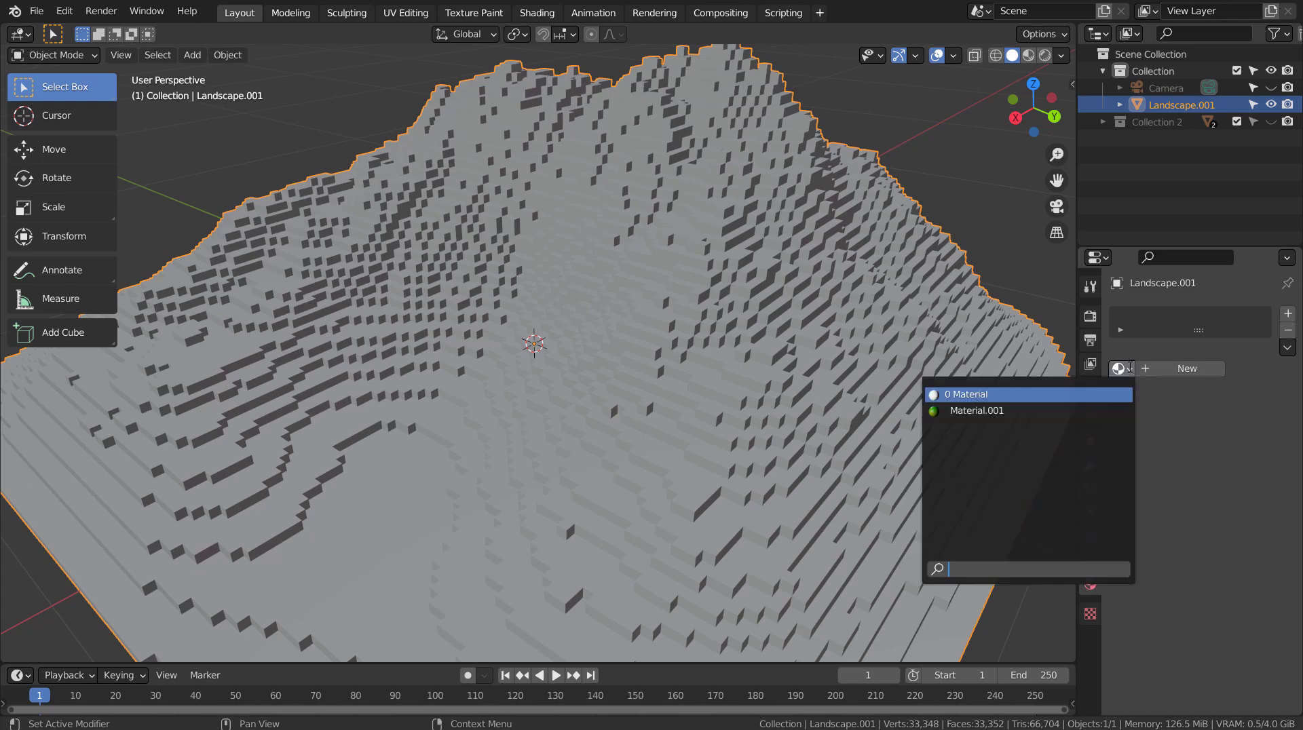
left_click(1075, 412)
- Inspect Material.001's gradient and color ramp nodes in a maximized Shading node editor
left_click(543, 13)
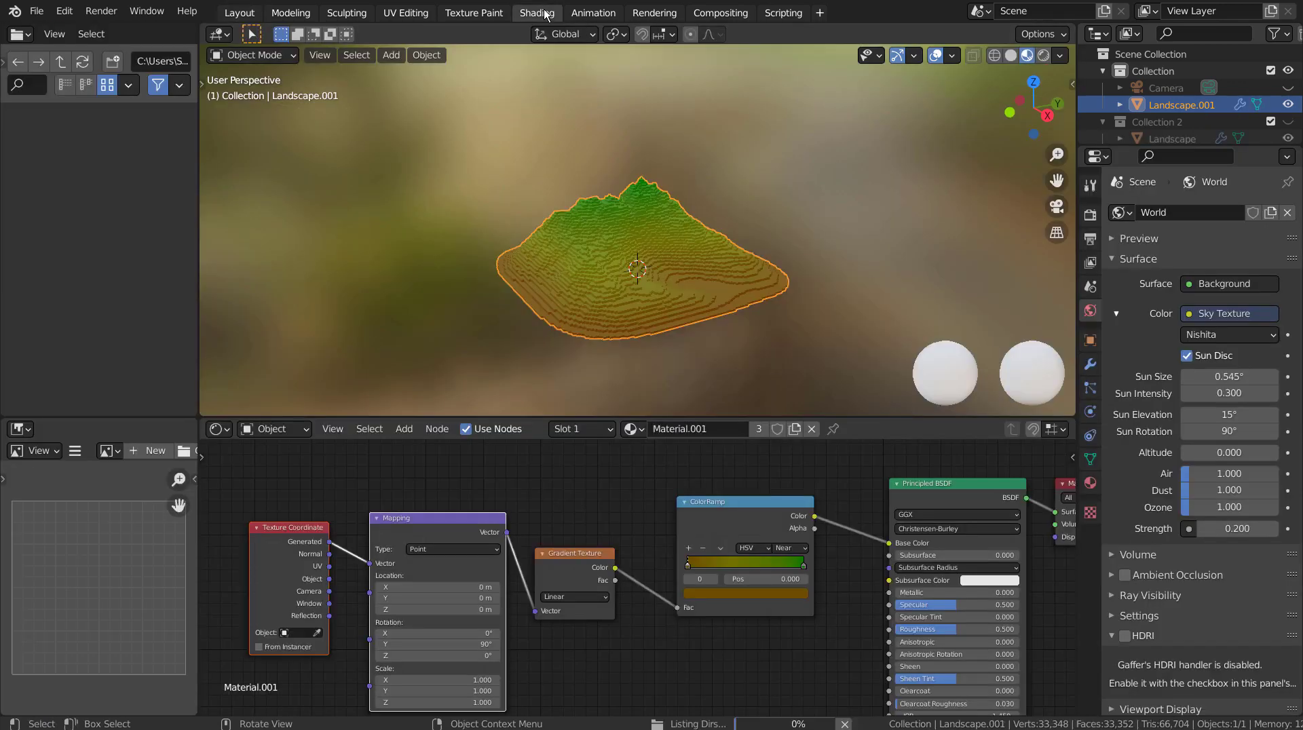
key("ctrl+space")
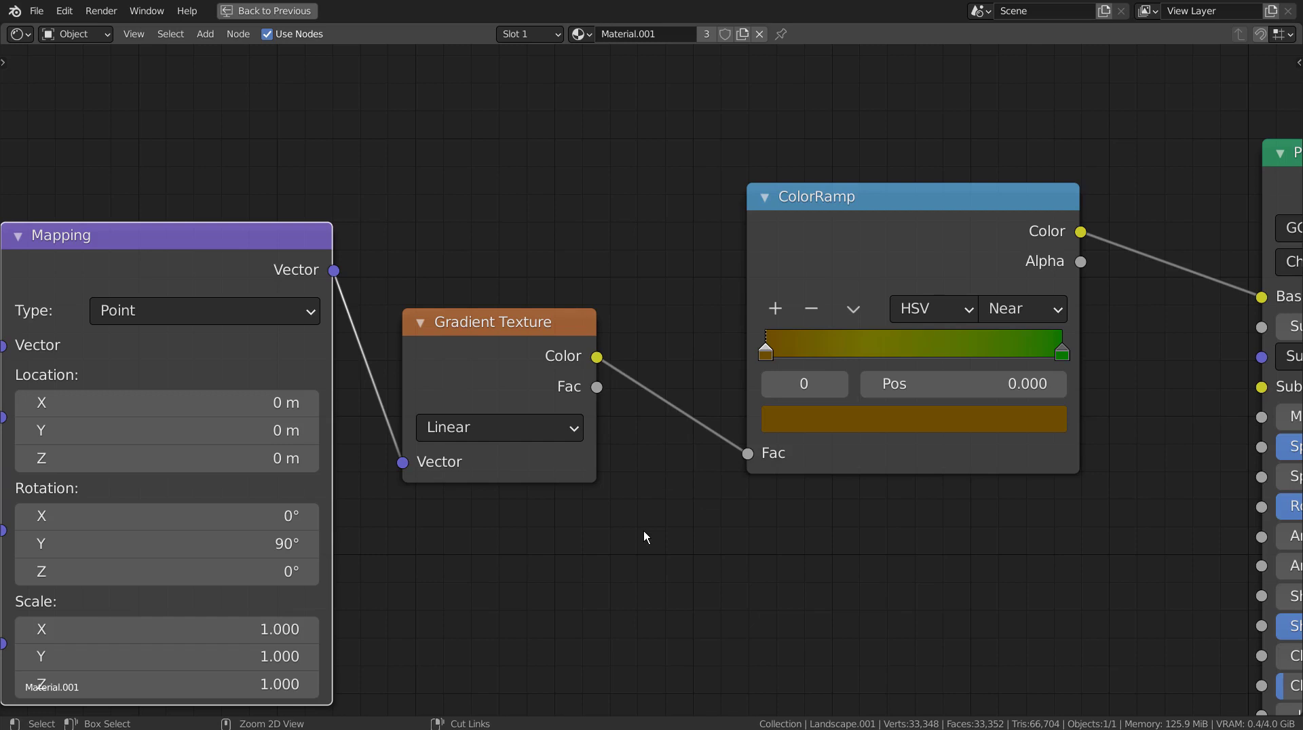
scroll(657, 504, "down", 4)
middle_click_drag(664, 501, 713, 433)
scroll(662, 446, "up", 2)
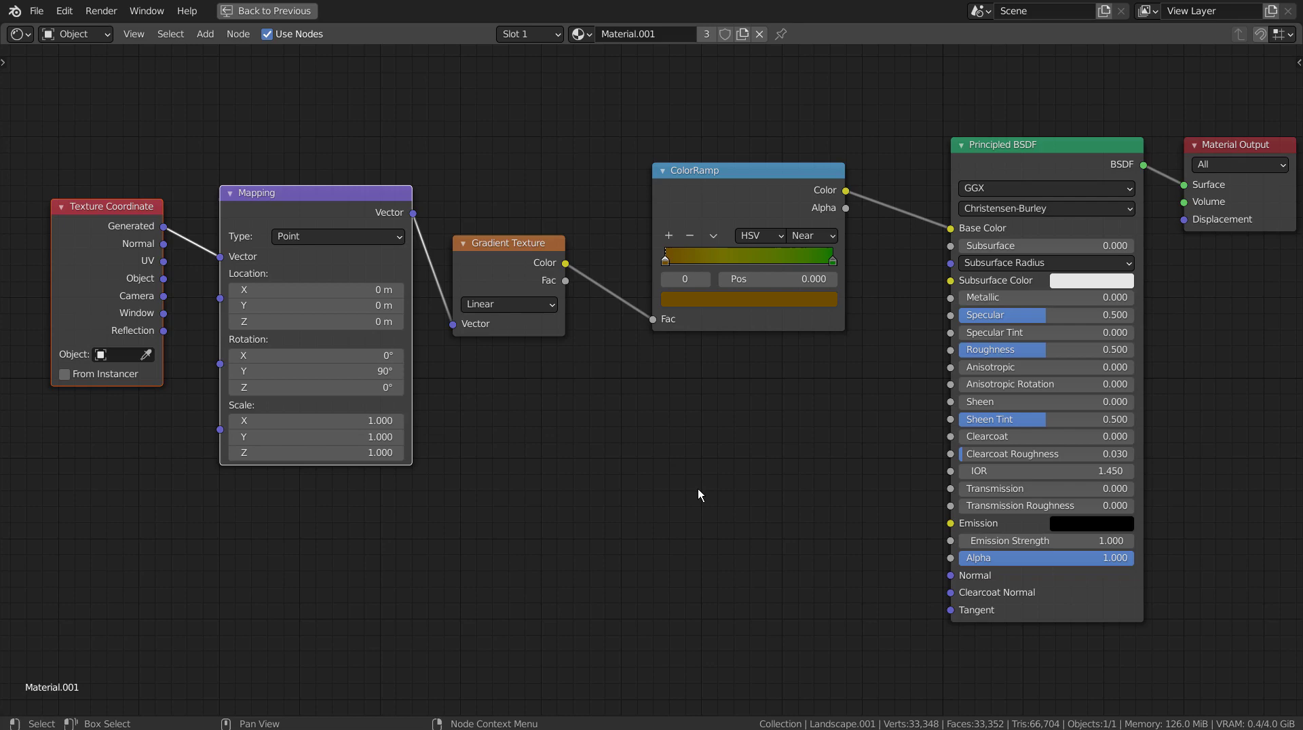
key("ctrl+space")
scroll(637, 303, "up", 6)
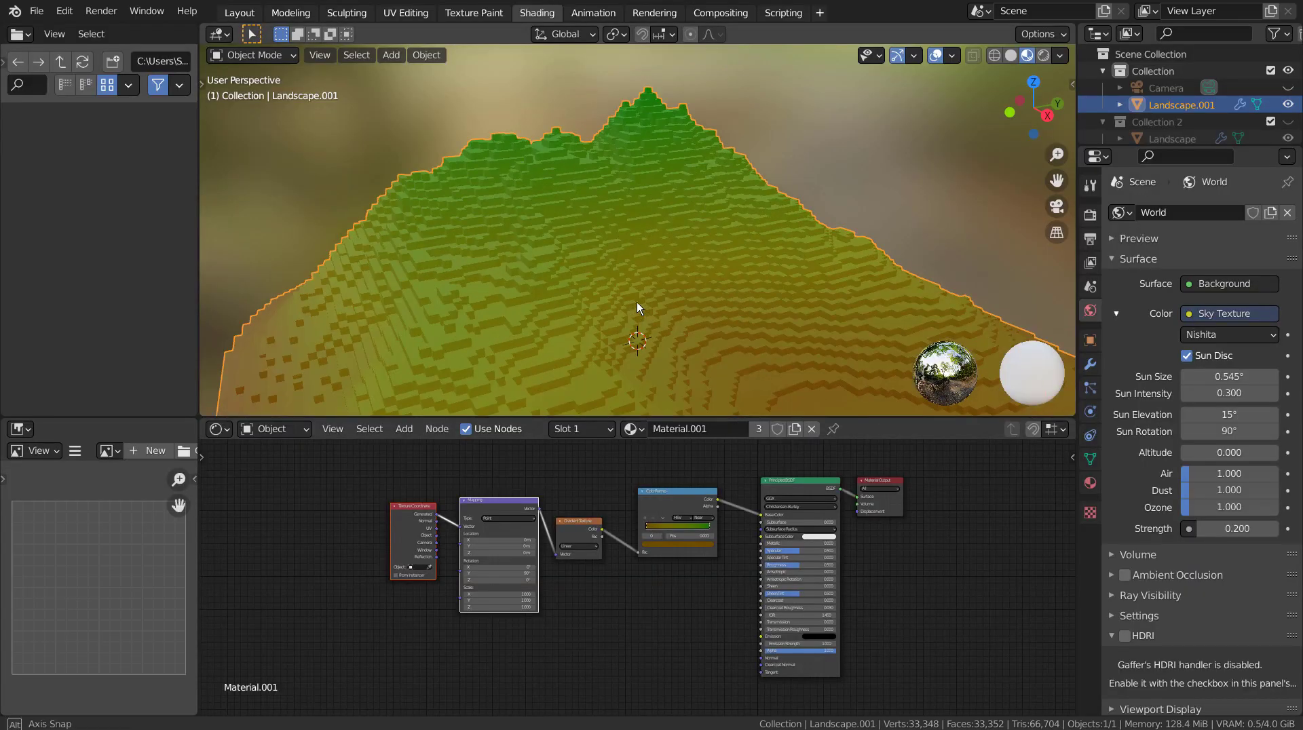
middle_click_drag(637, 303, 515, 304)
scroll(537, 297, "down", 5)
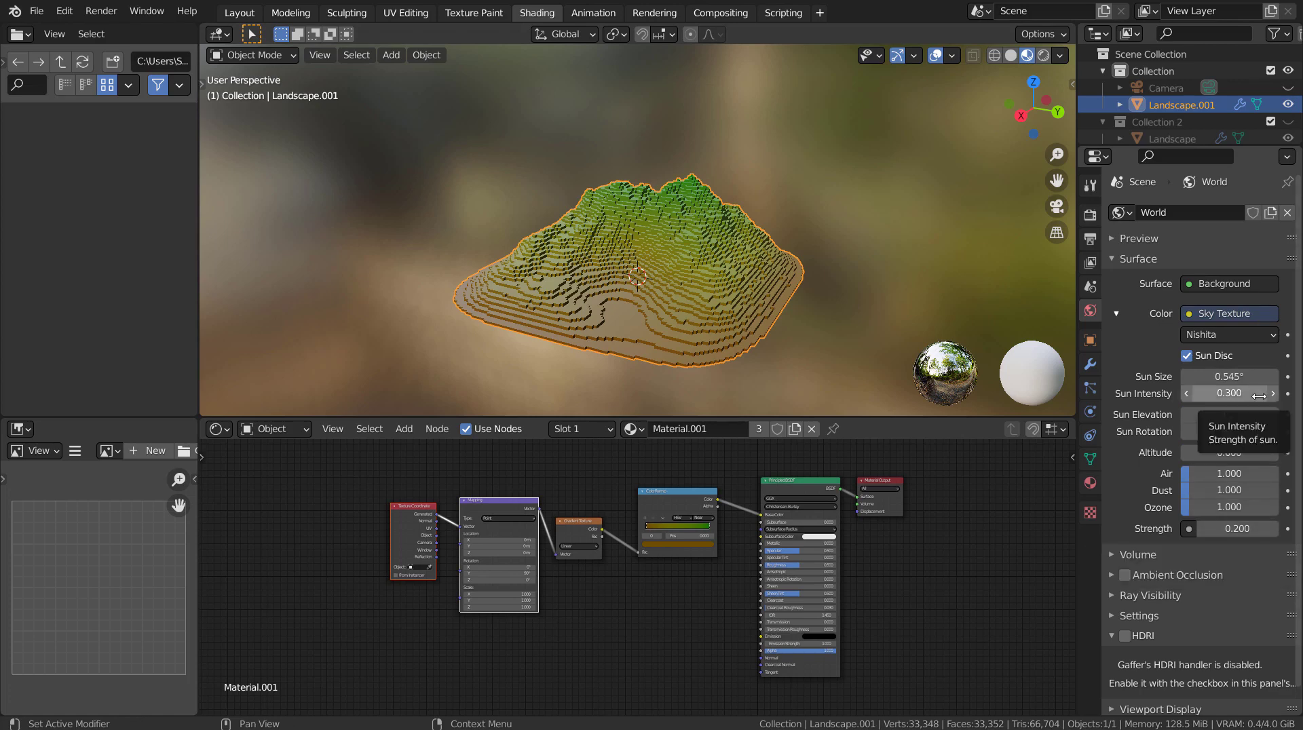
- Add a plane and scale it up into a large ground plane
key("shift+a")
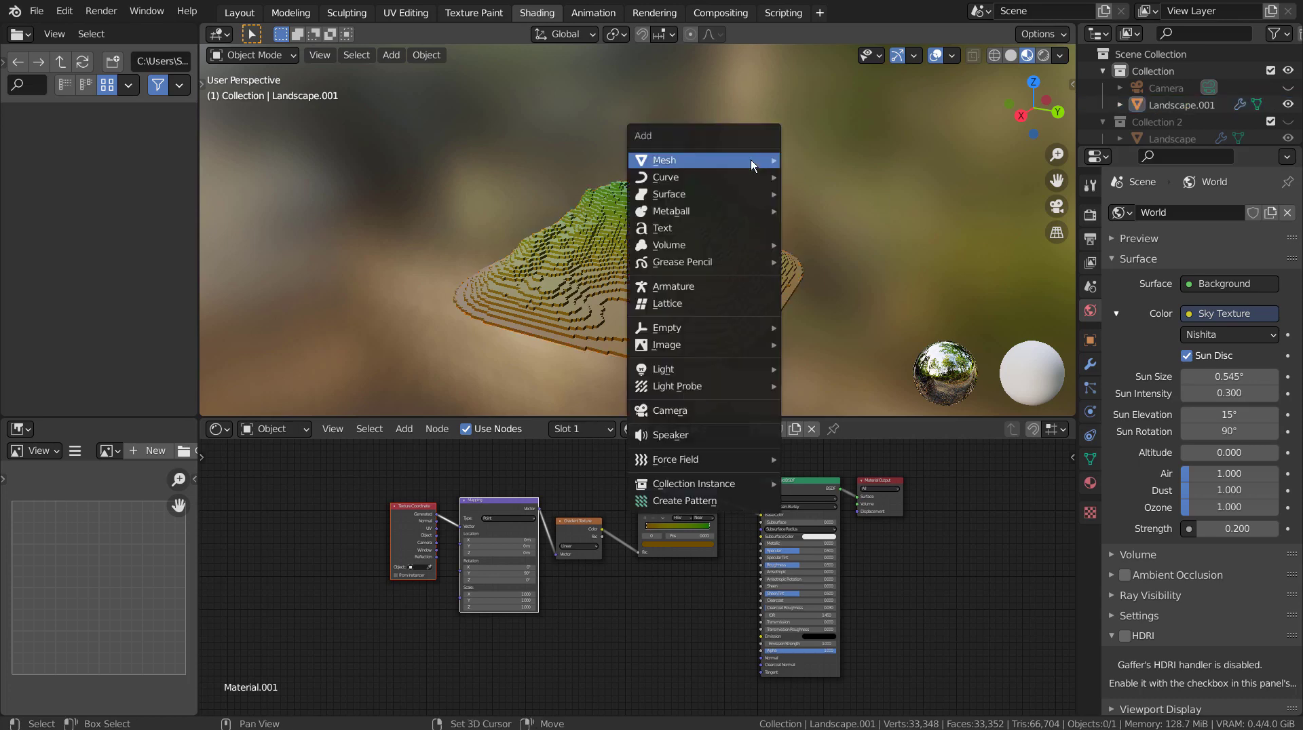
mouse_move(740, 157)
left_click(789, 160)
key("s")
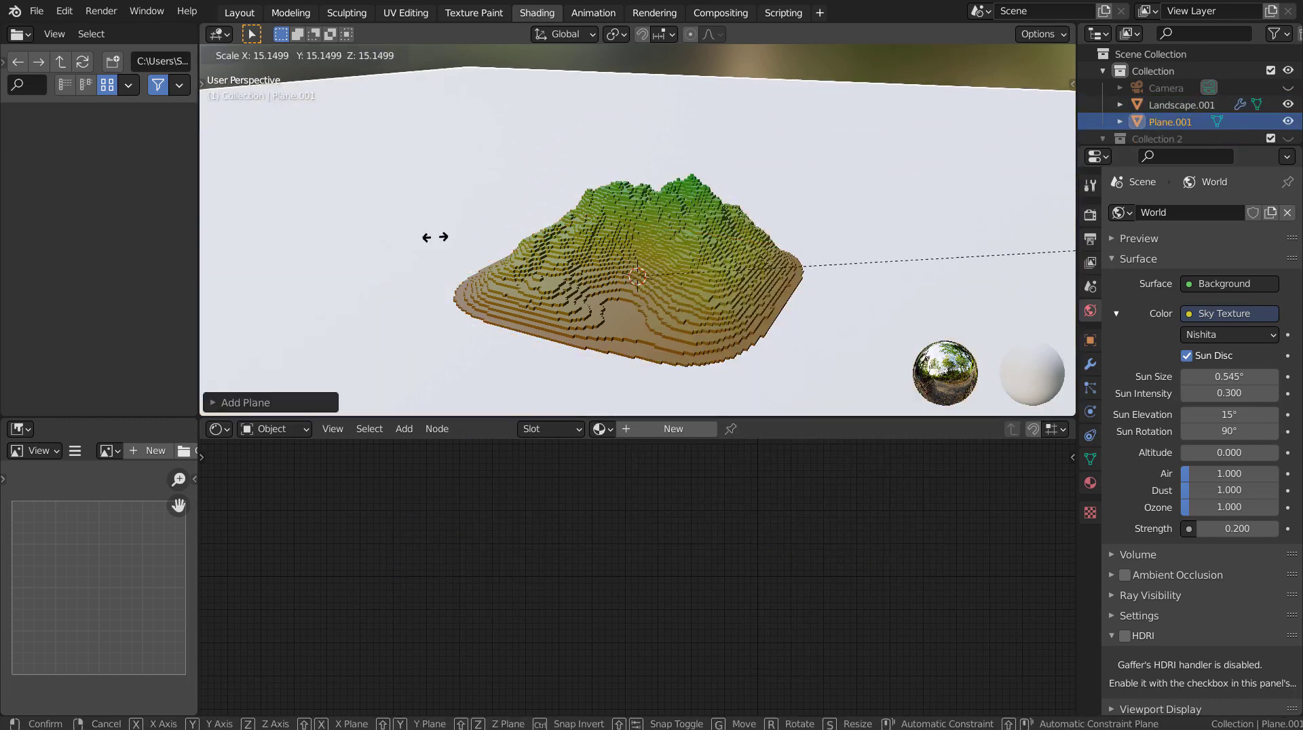
left_click(503, 246)
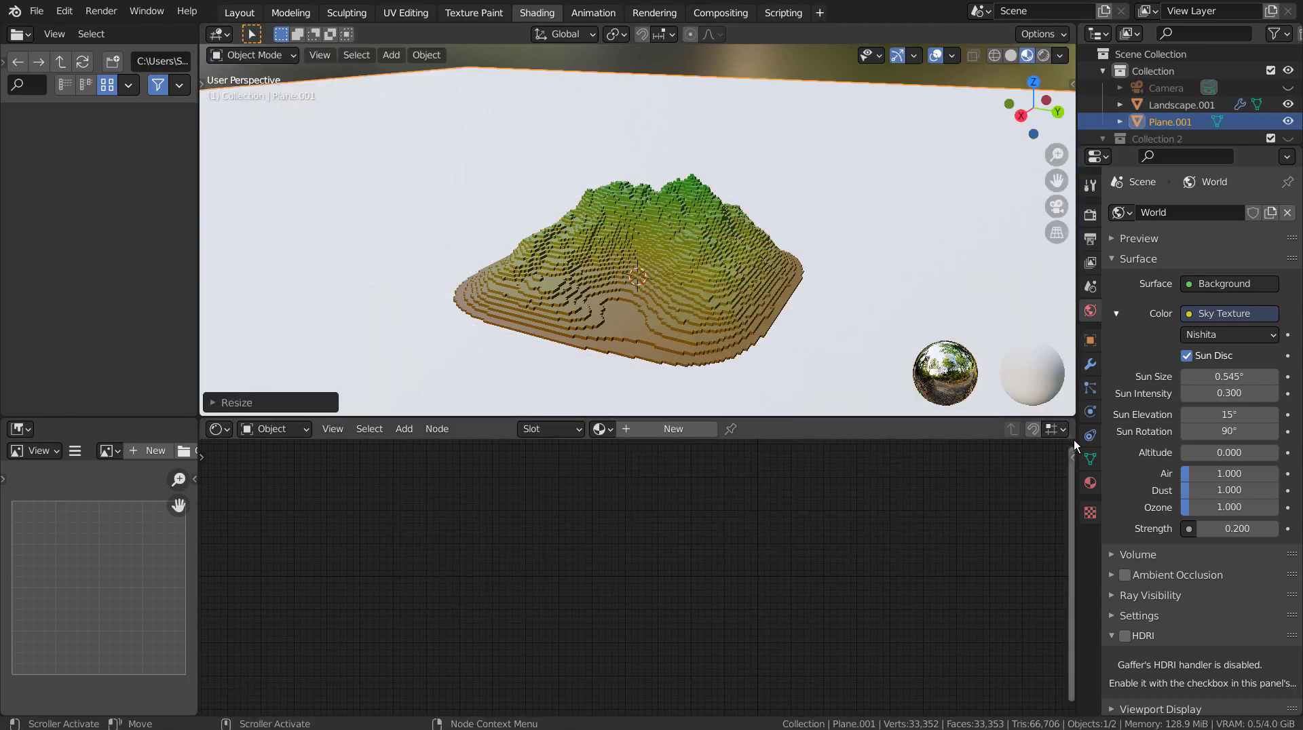
- Assign Material.001 to Plane.001
left_click(1091, 482)
left_click(1122, 267)
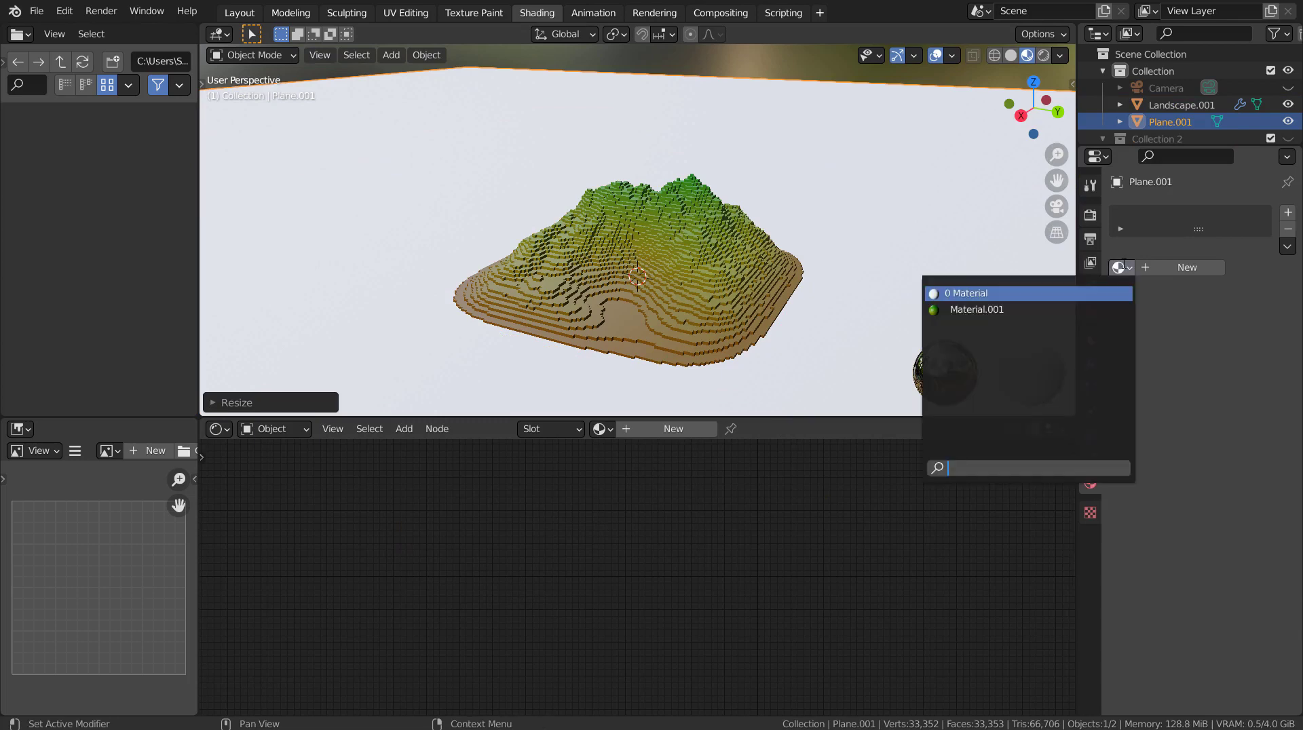
left_click(1063, 310)
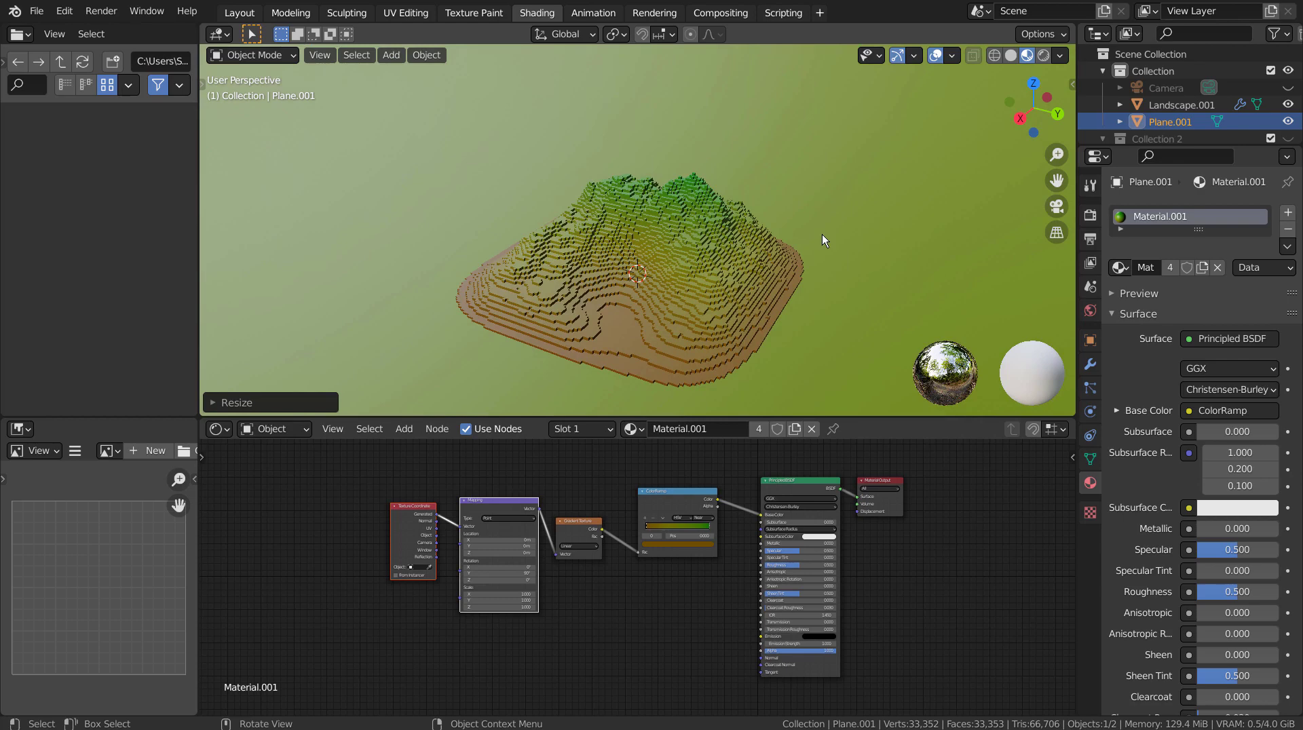
- Select both Plane.001 and Landscape.001 together
left_click(726, 268, "shift")
left_click(879, 239)
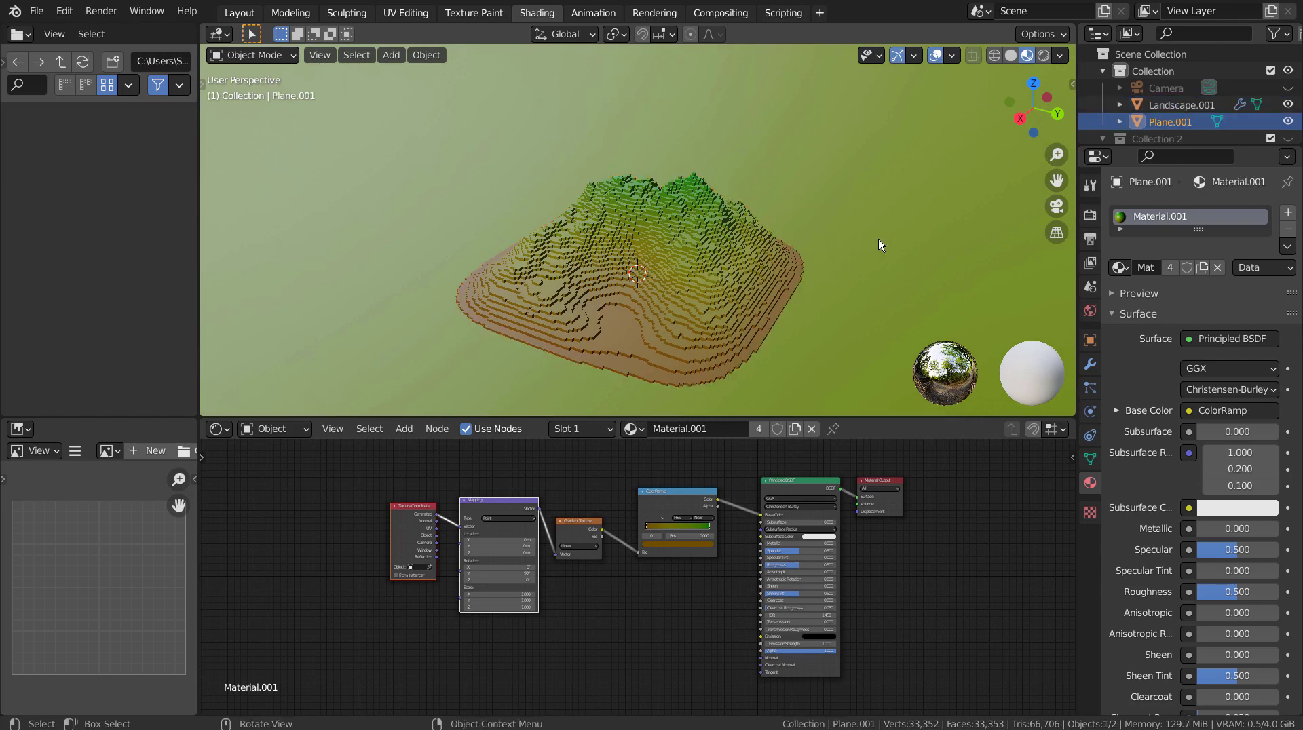
left_click(762, 267, "shift")
- Delete the duplicate Landscape.001 and Plane.001, then unhide Collection 2 and the camera in Layout
key("x")
left_click(761, 267)
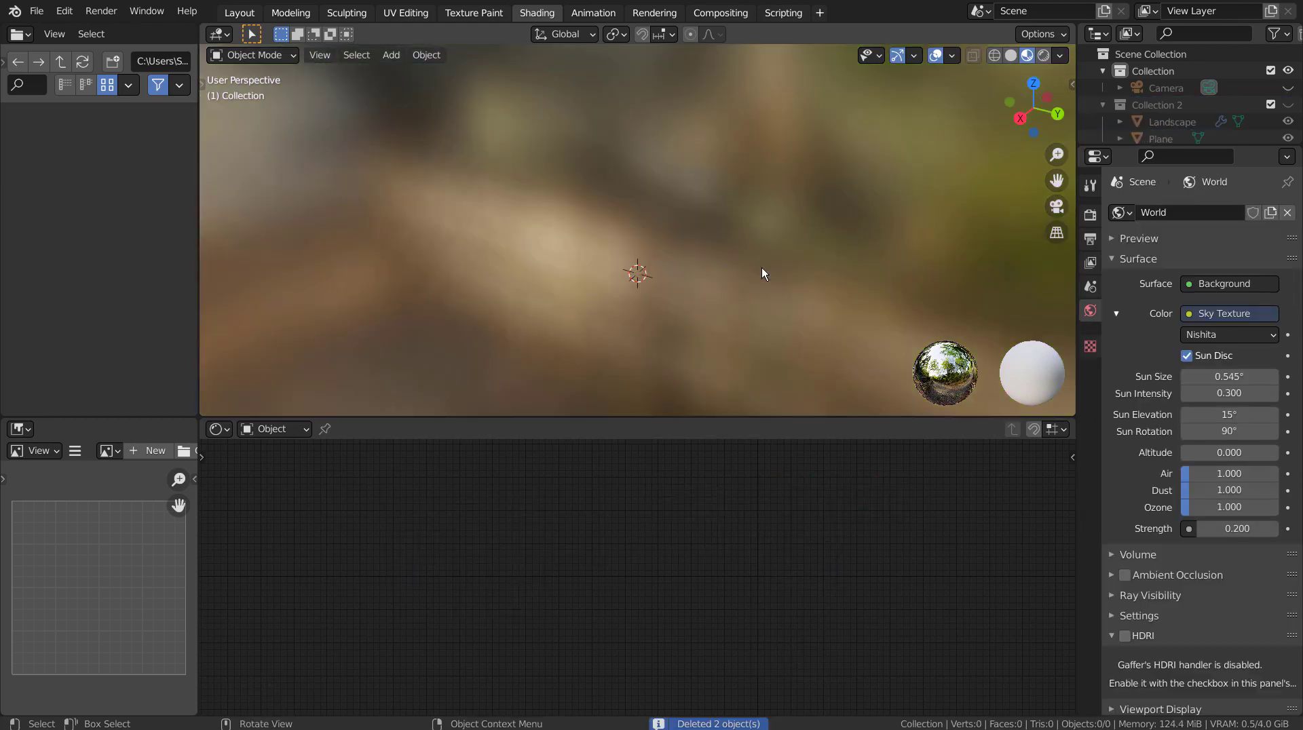
left_click(239, 12)
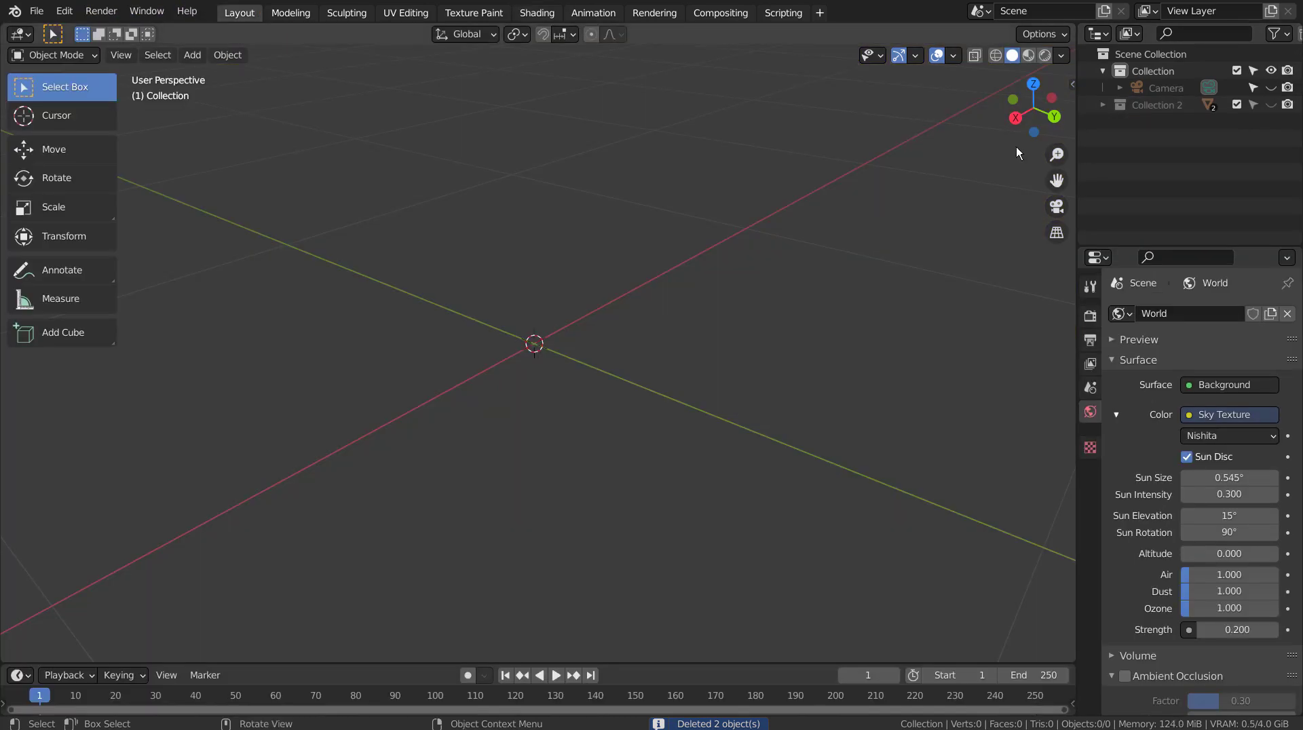
left_click(1271, 105)
left_click(1272, 88)
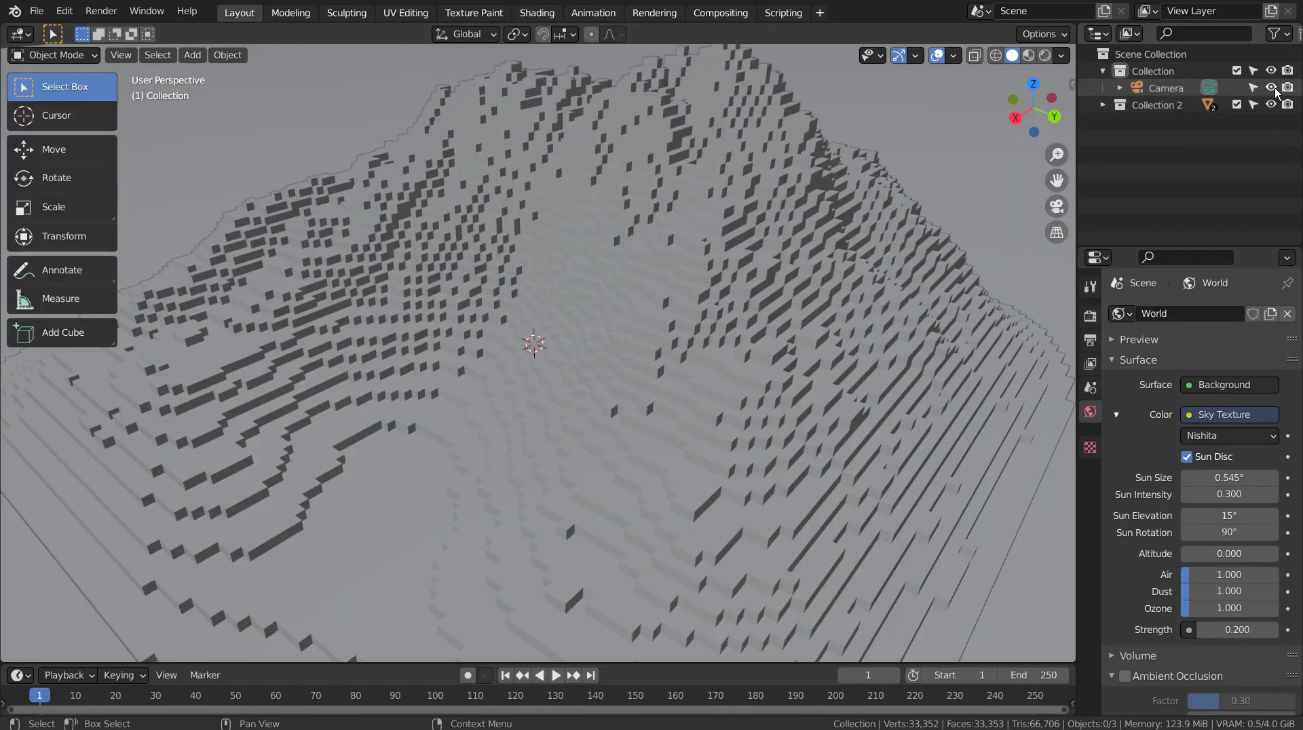
- View the scene through the camera in Rendered shading and check render engine and resolution settings
key("KP_0")
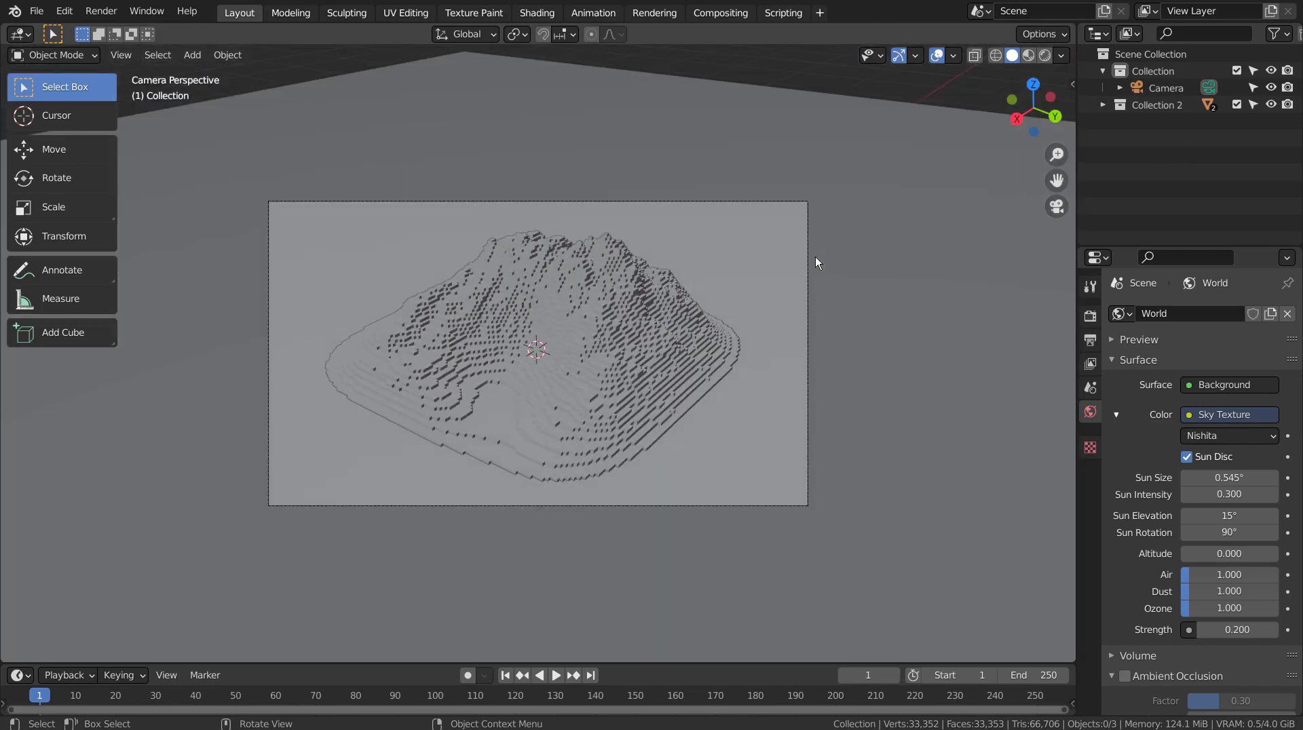
left_click(1045, 55)
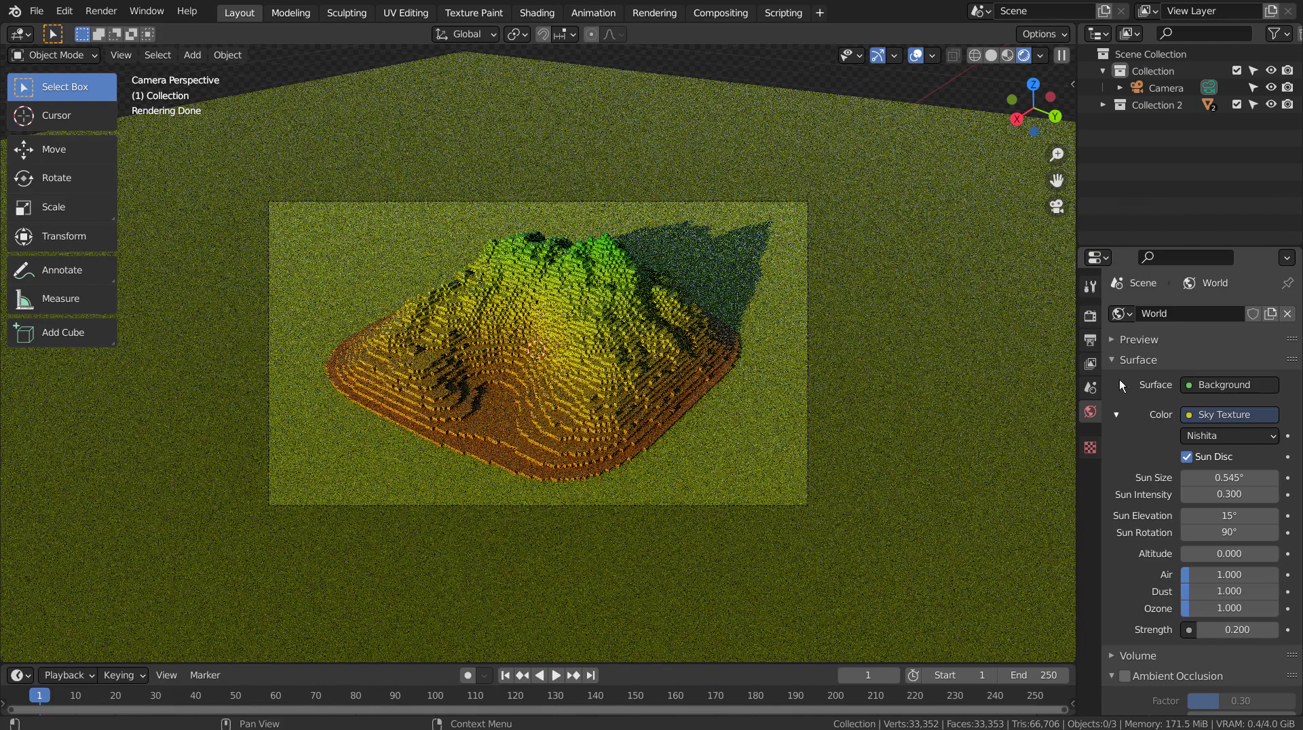
left_click(1090, 321)
left_click(1091, 339)
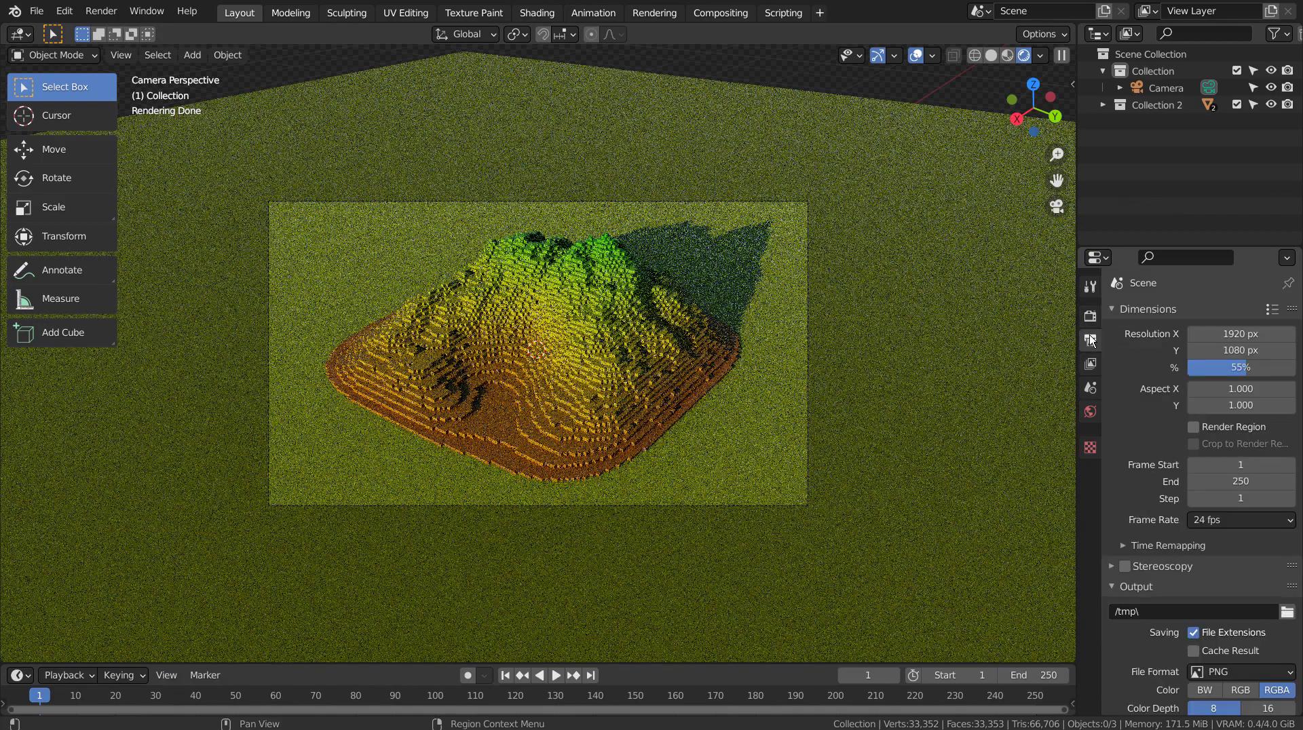
left_click(1090, 318)
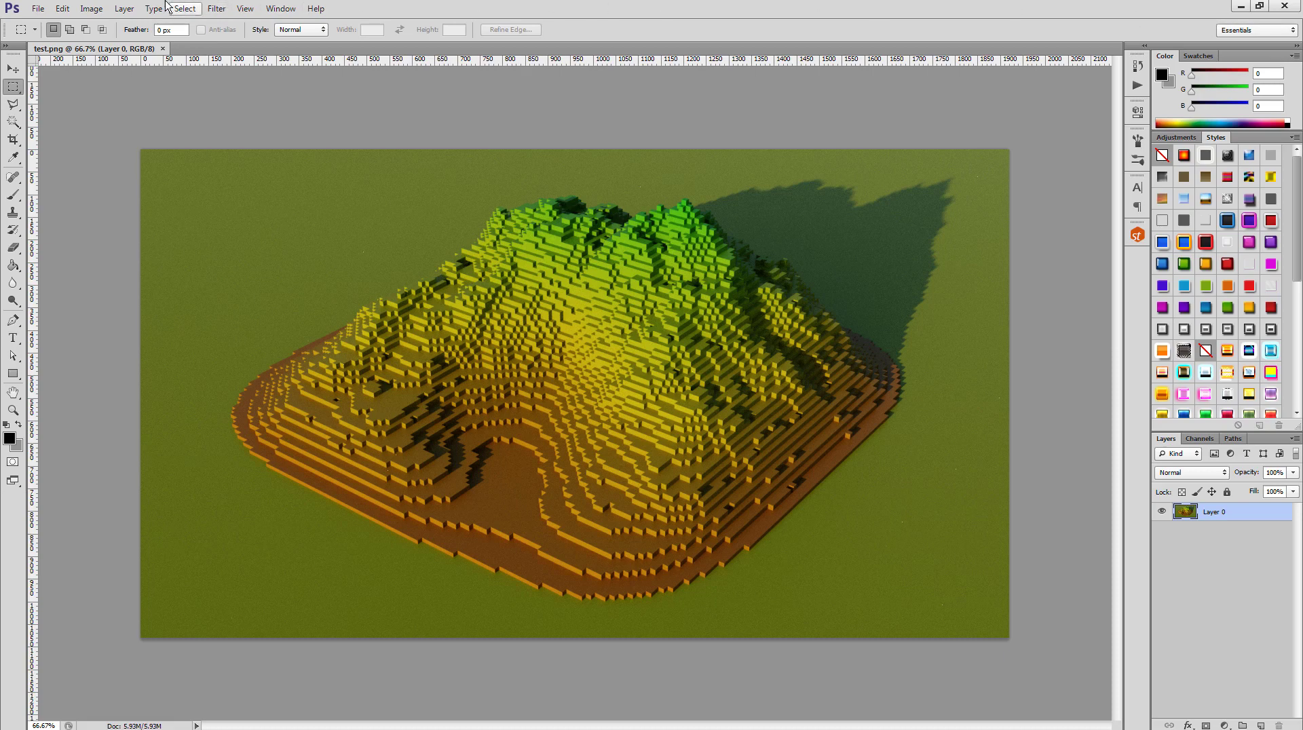
- Apply Image > Auto Contrast to the test.png render
left_click(90, 8)
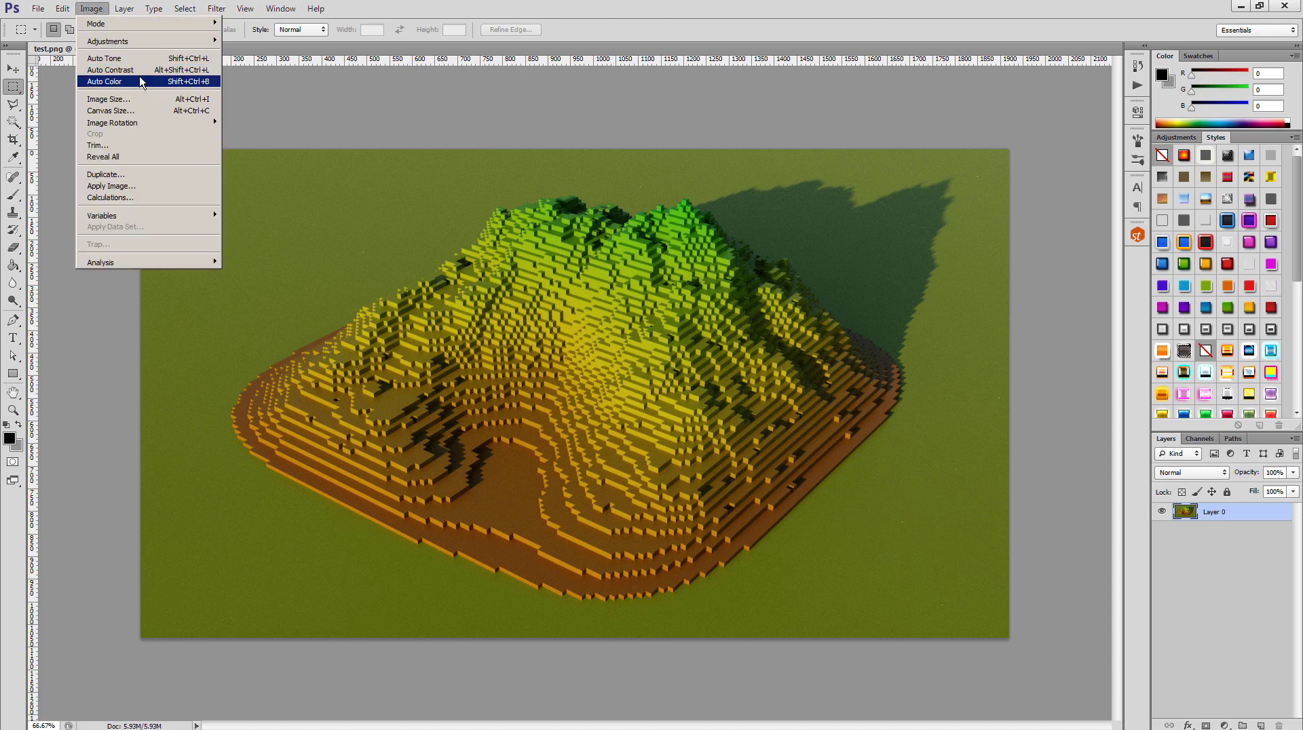
left_click(211, 72)
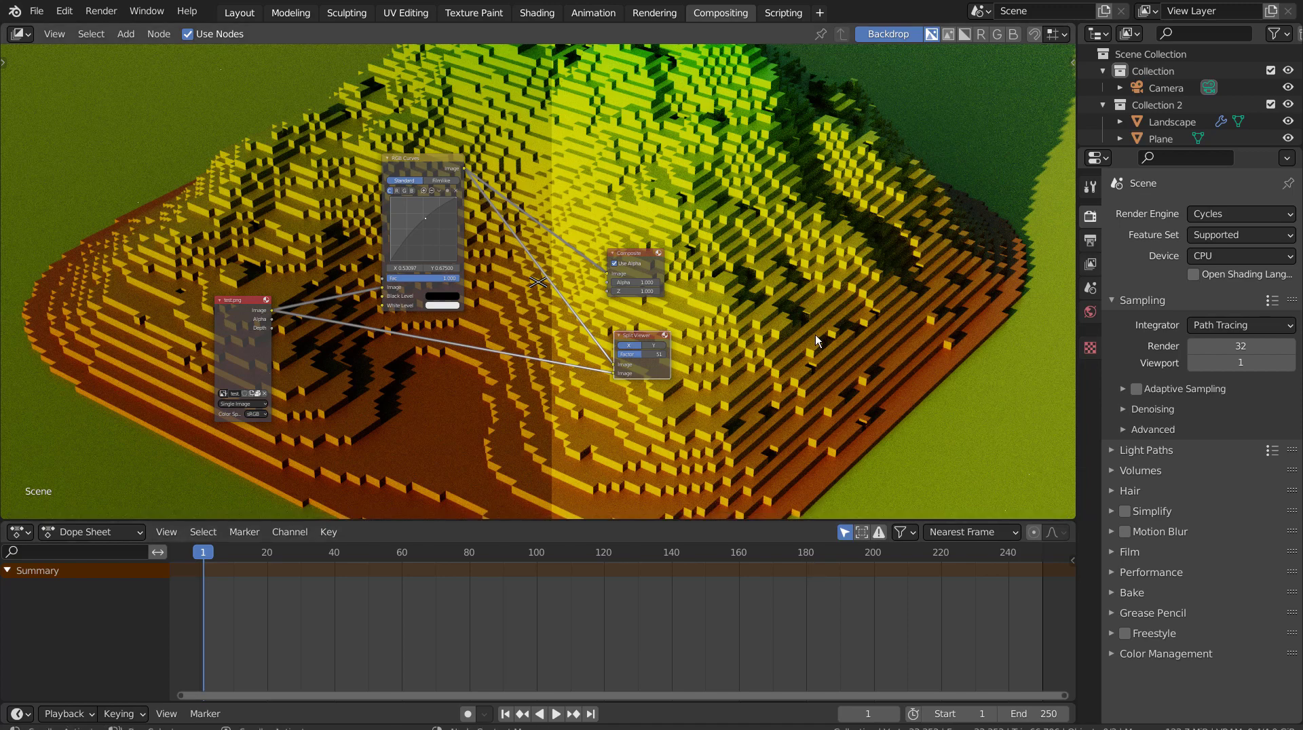
- Move the RGB Curves and test.png nodes into tidier positions in the compositor
scroll(693, 259, "up", 2)
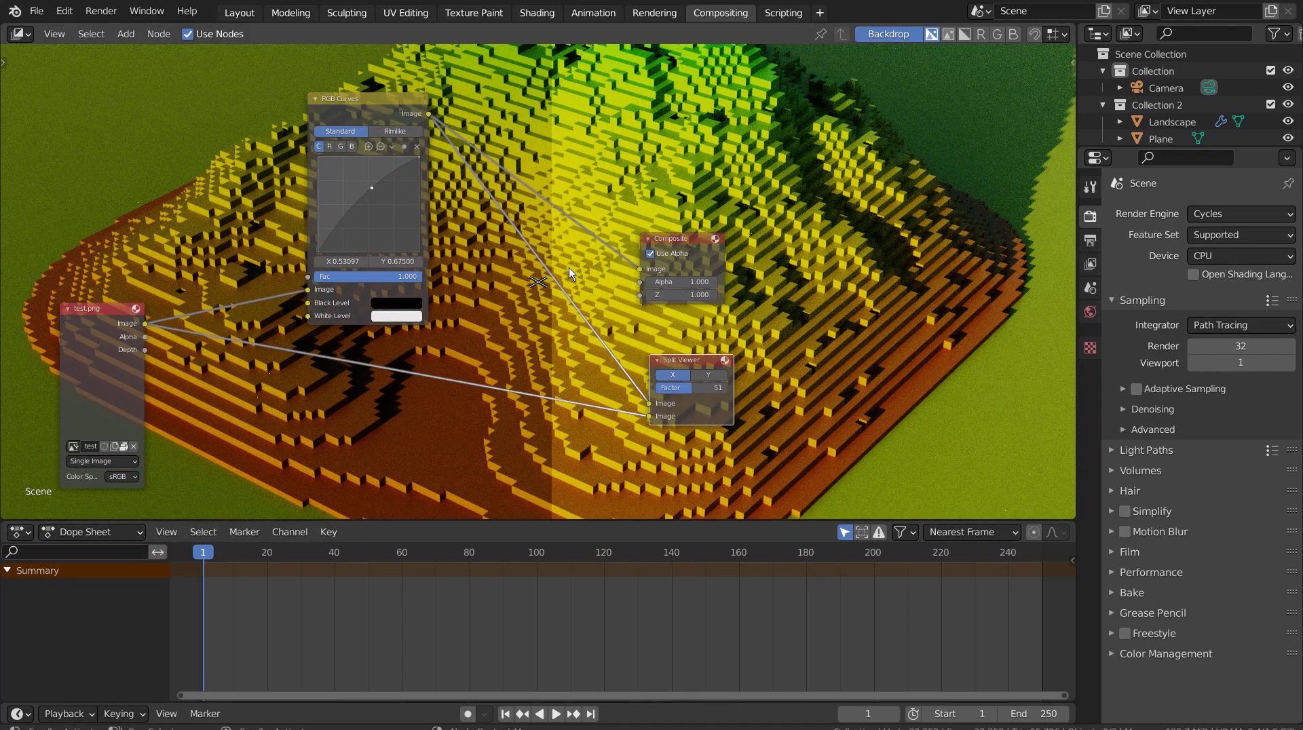
middle_click_drag(547, 297, 620, 293)
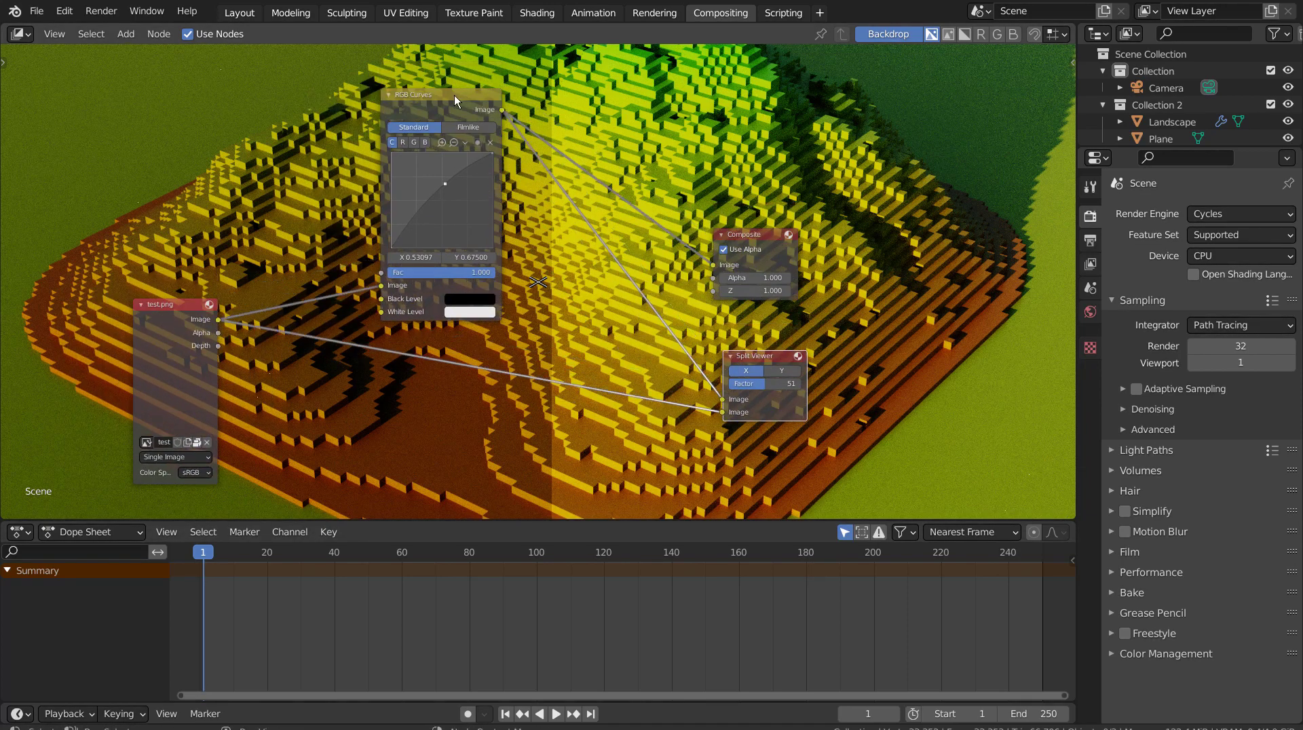
left_click_drag(458, 101, 570, 132)
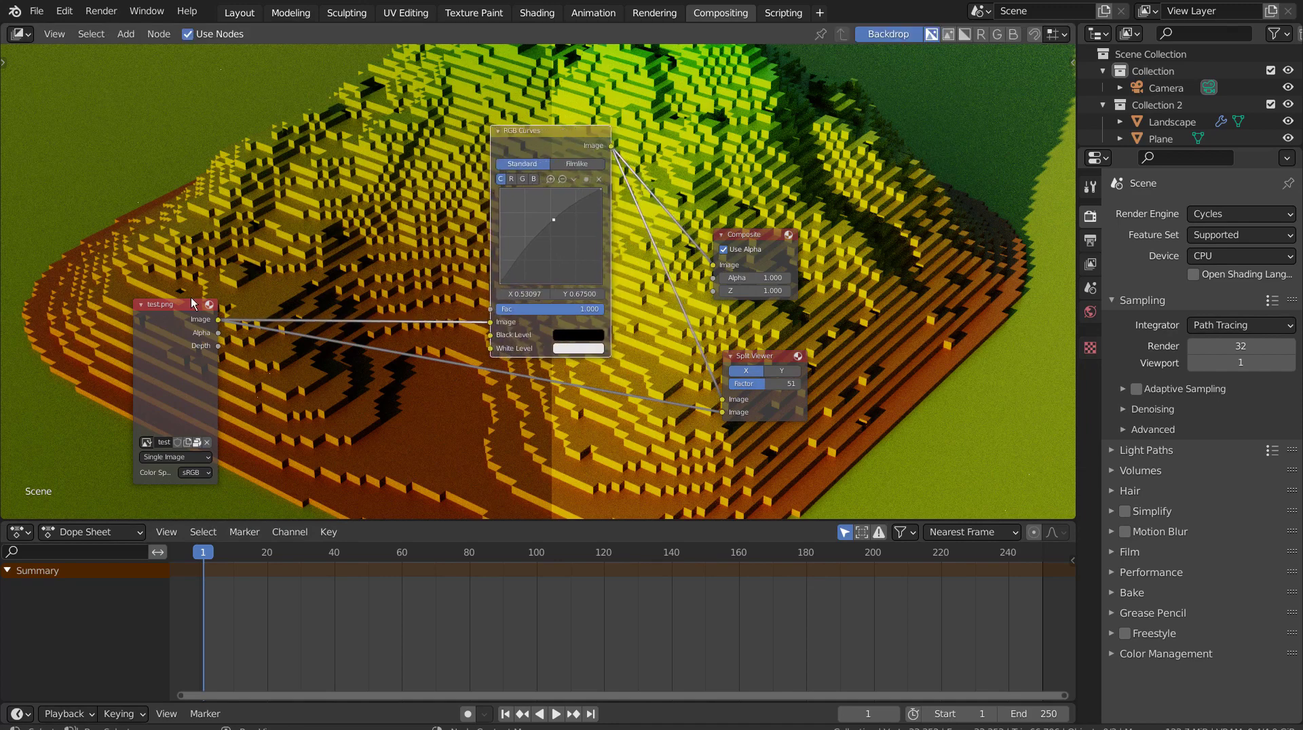
left_click_drag(180, 302, 368, 342)
- Drag the RGB Curves point to X 0.30089, Y 0.675 and reposition the Split Viewer node
key("ctrl+space")
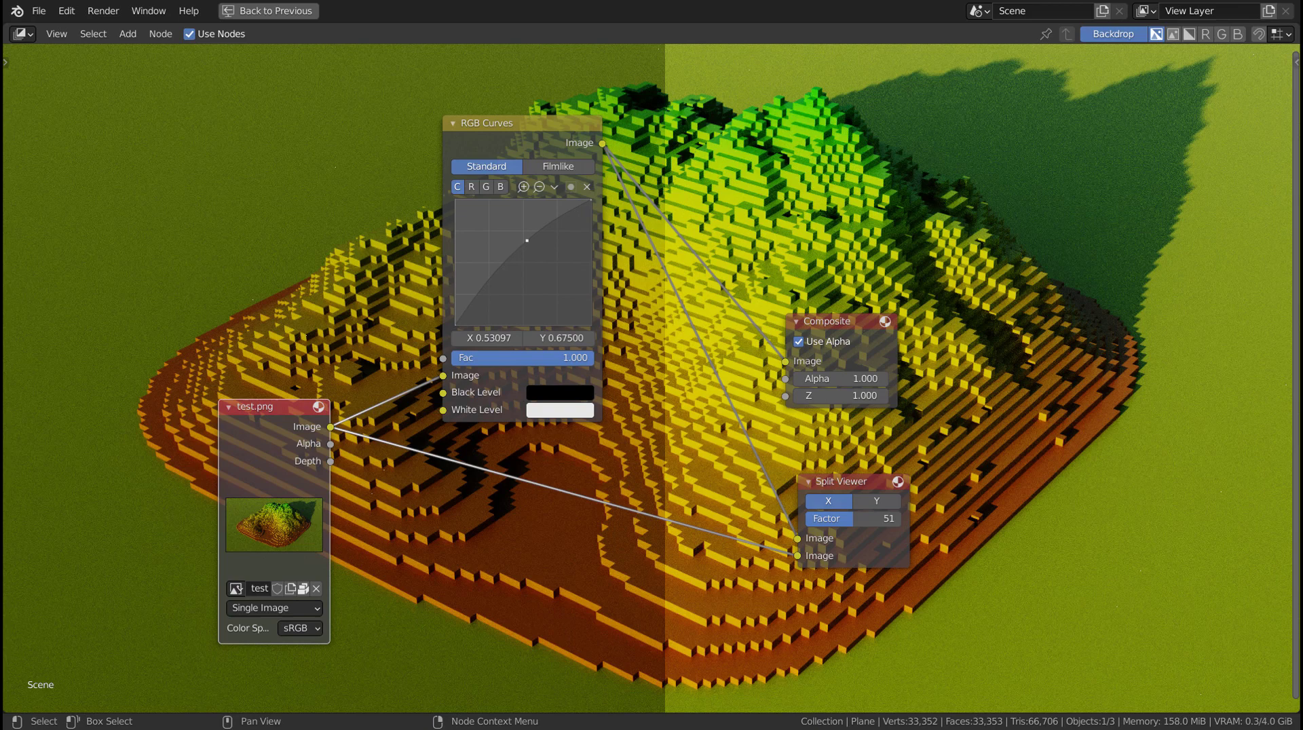
key("ctrl+space")
left_click_drag(350, 333, 320, 337)
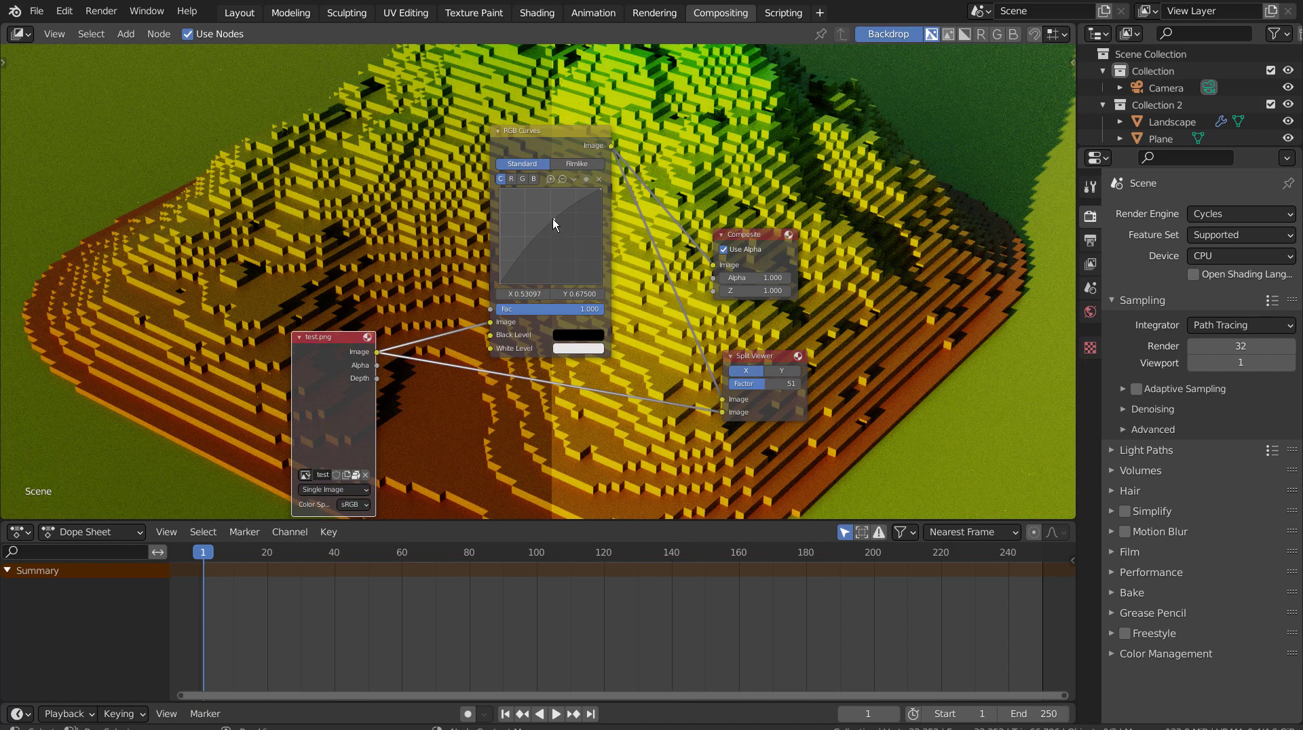
mouse_move(553, 219)
left_mouse_down()
mouse_move(548, 246)
mouse_move(531, 220)
left_mouse_up()
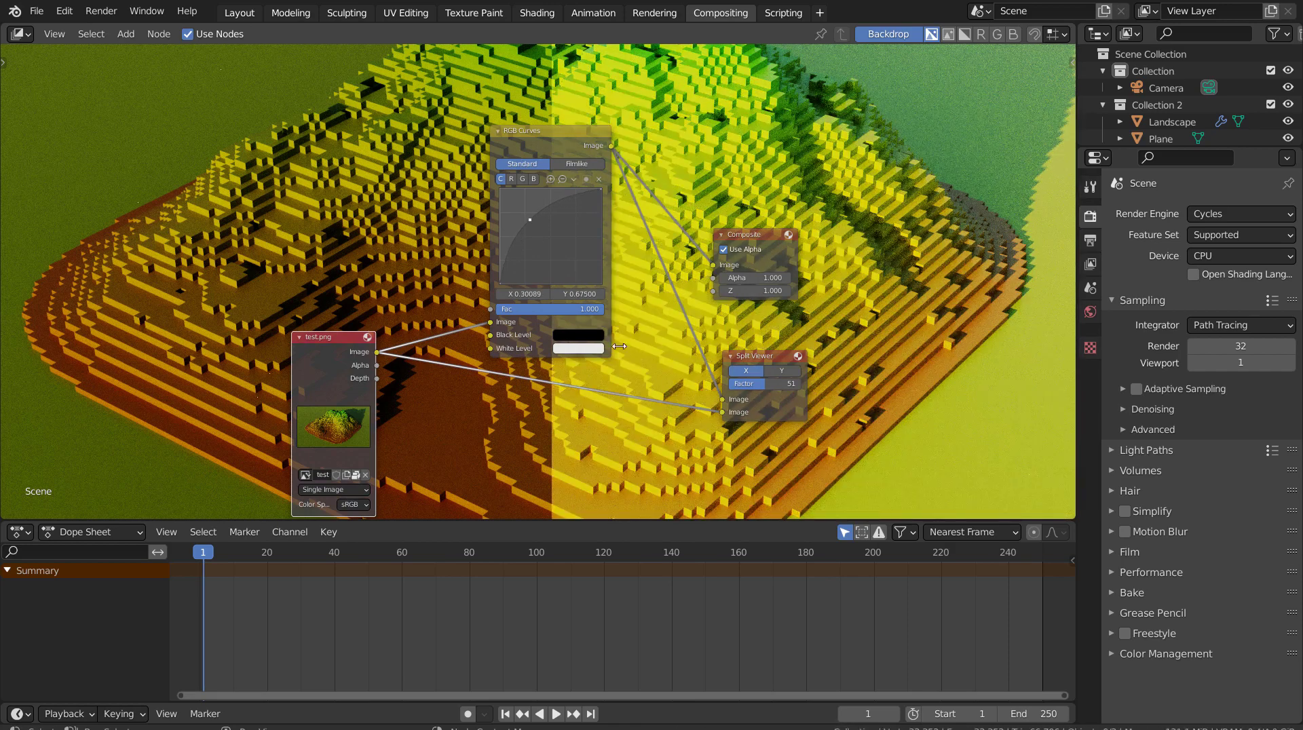
left_click_drag(755, 359, 770, 415)
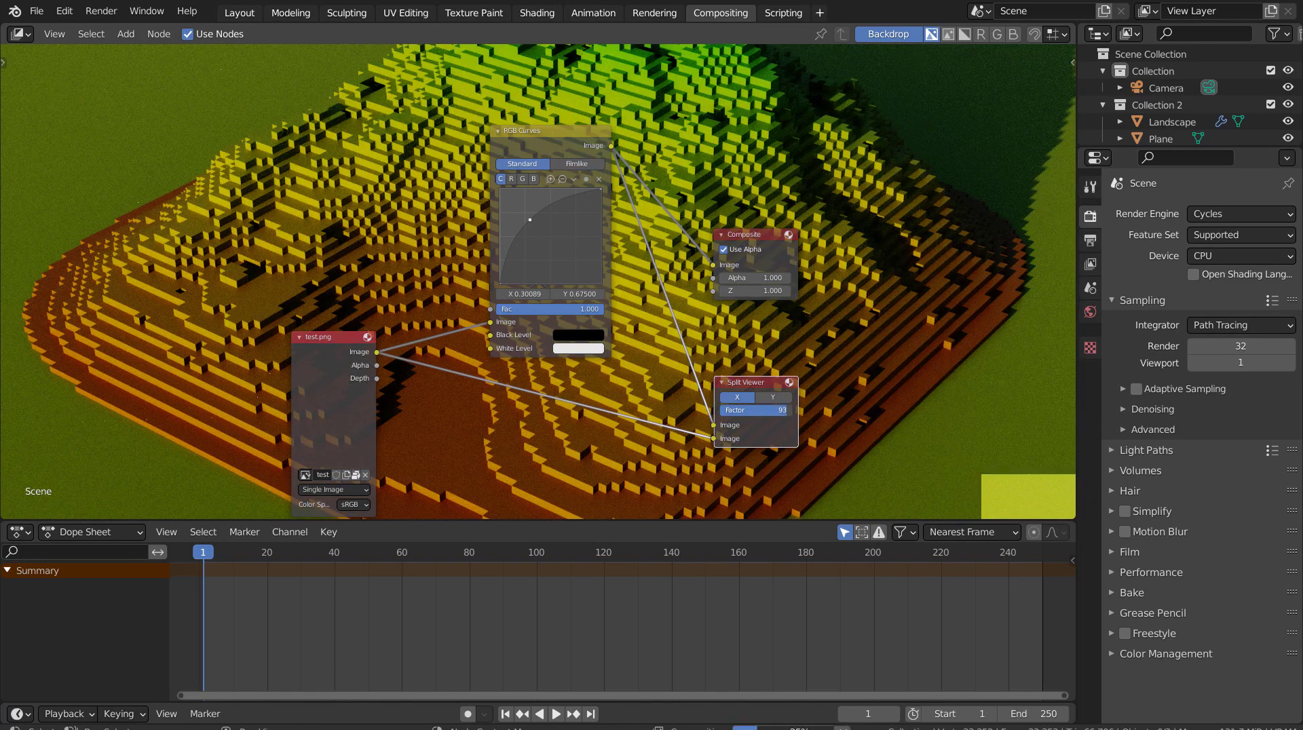
- Set the Split Viewer factor to 50 and lower the curve point to X 0.50885, Y 0.585
left_click_drag(774, 410, 741, 410)
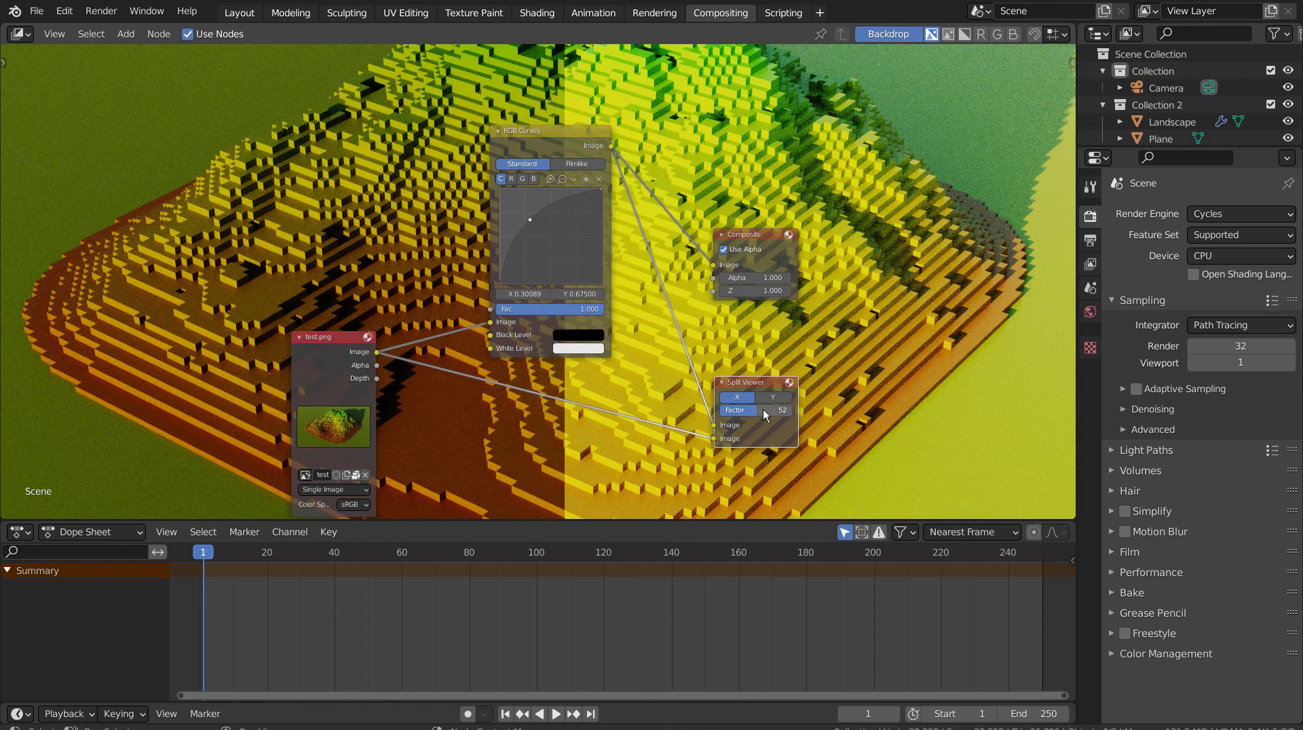
left_click(741, 410)
type("50")
key("Return")
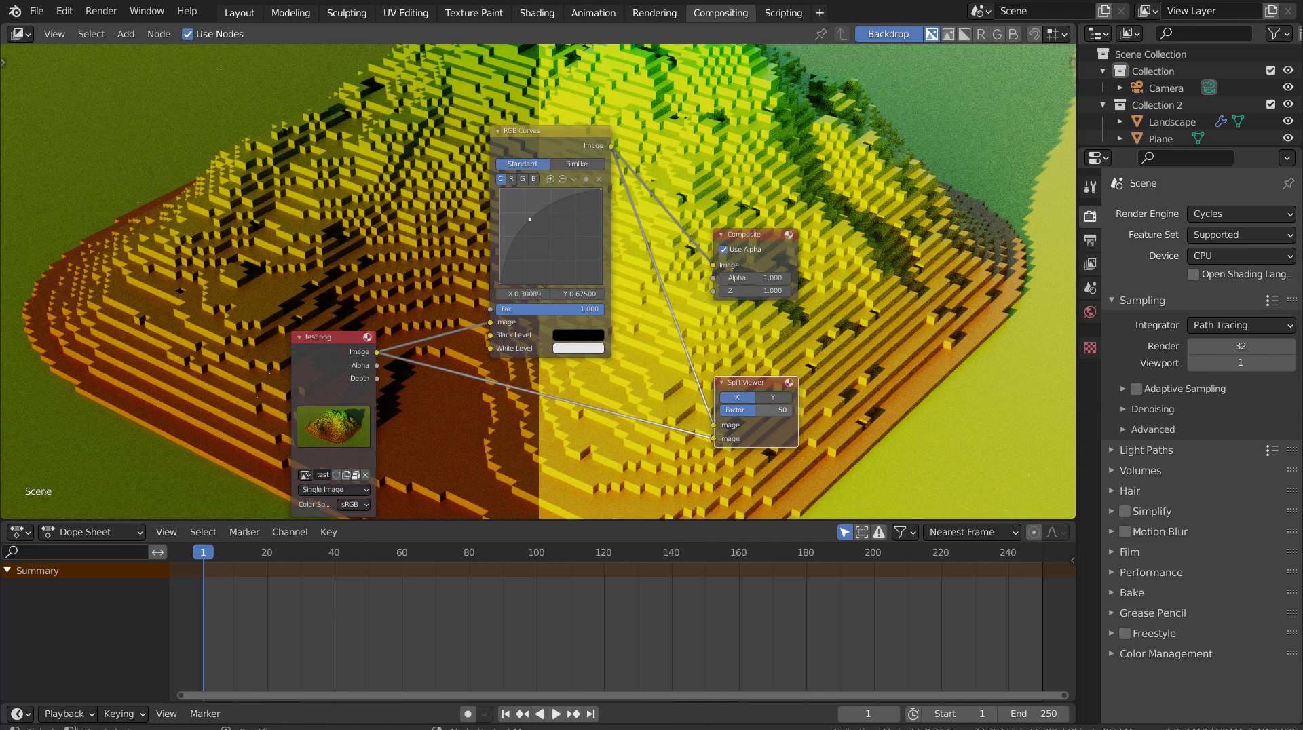
scroll(544, 221, "down", 1)
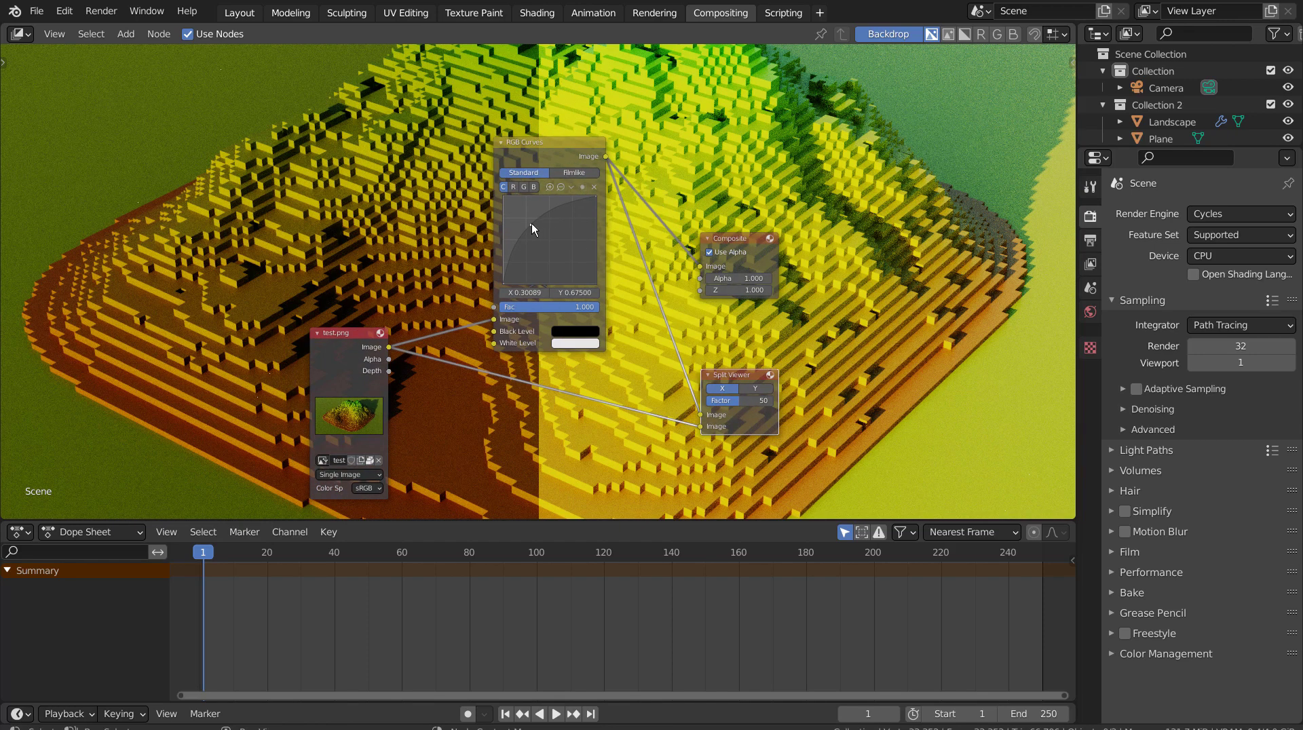
left_click_drag(531, 224, 548, 225)
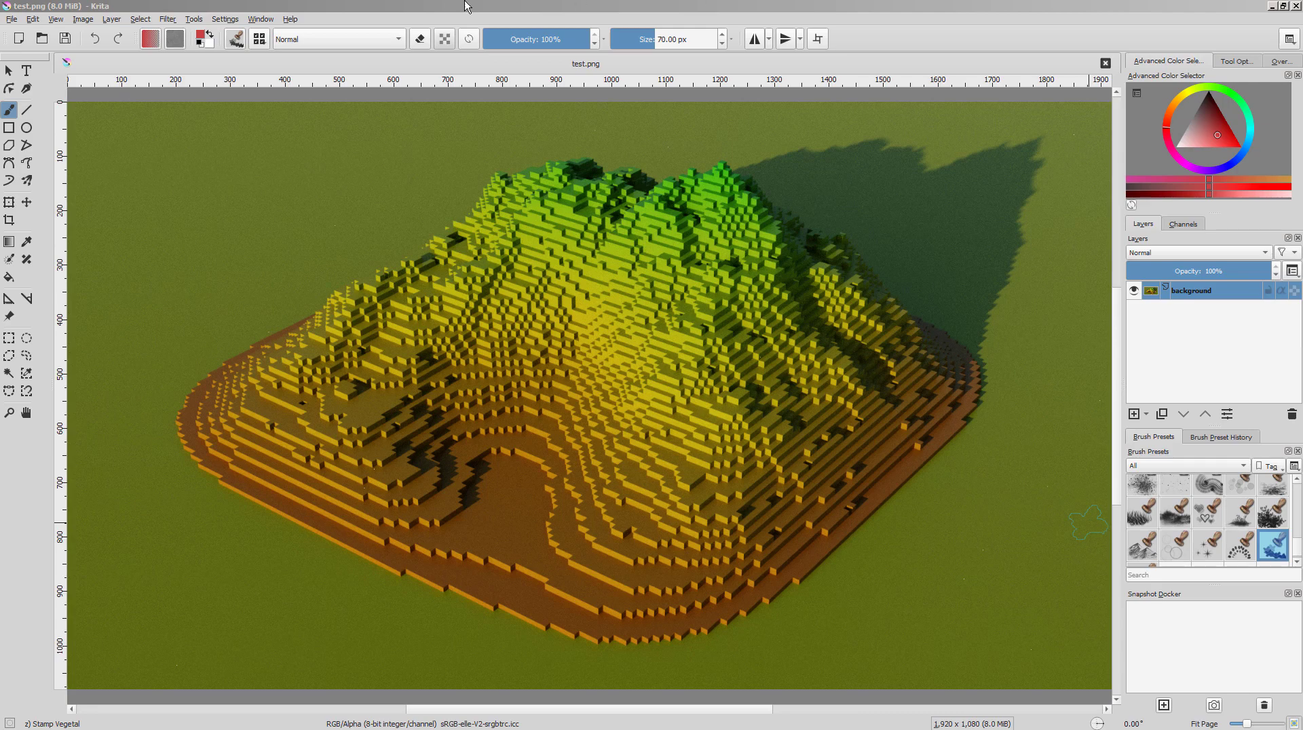
- Apply Filter > Adjust > Auto Contrast to test.png in Krita
left_click(168, 19)
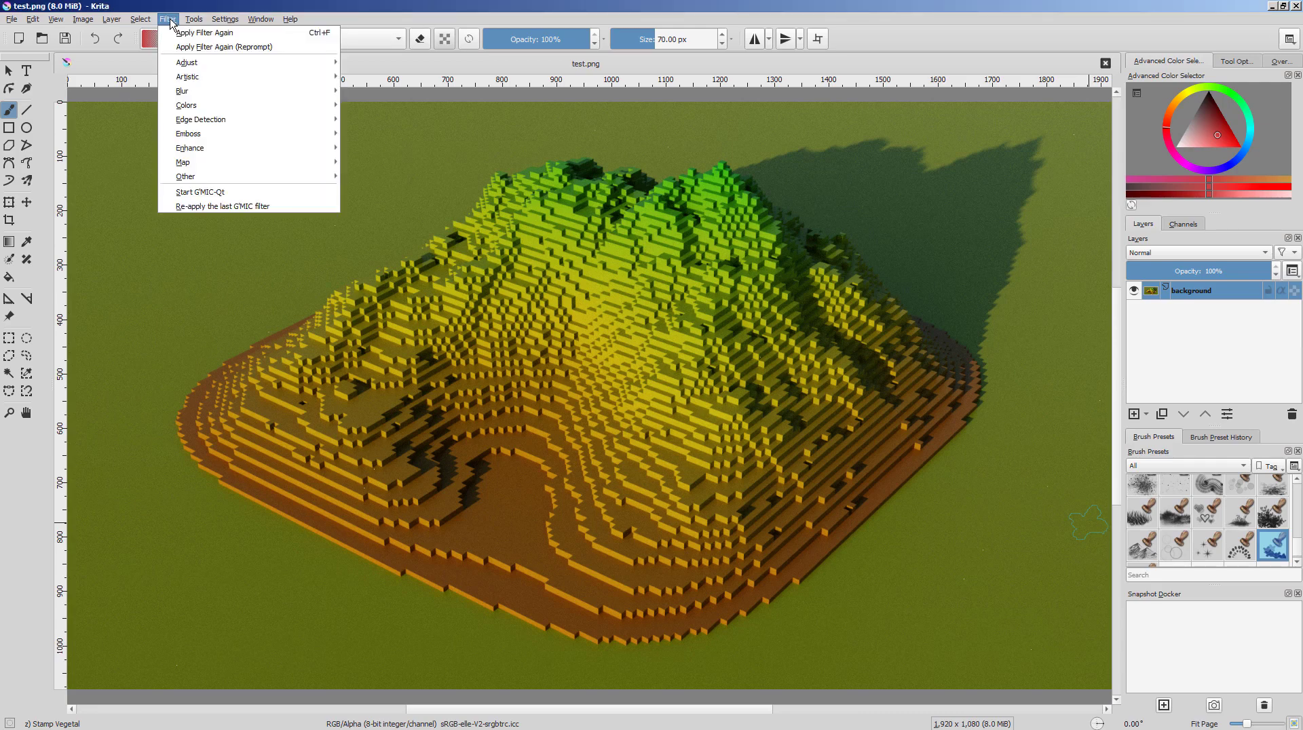
mouse_move(224, 68)
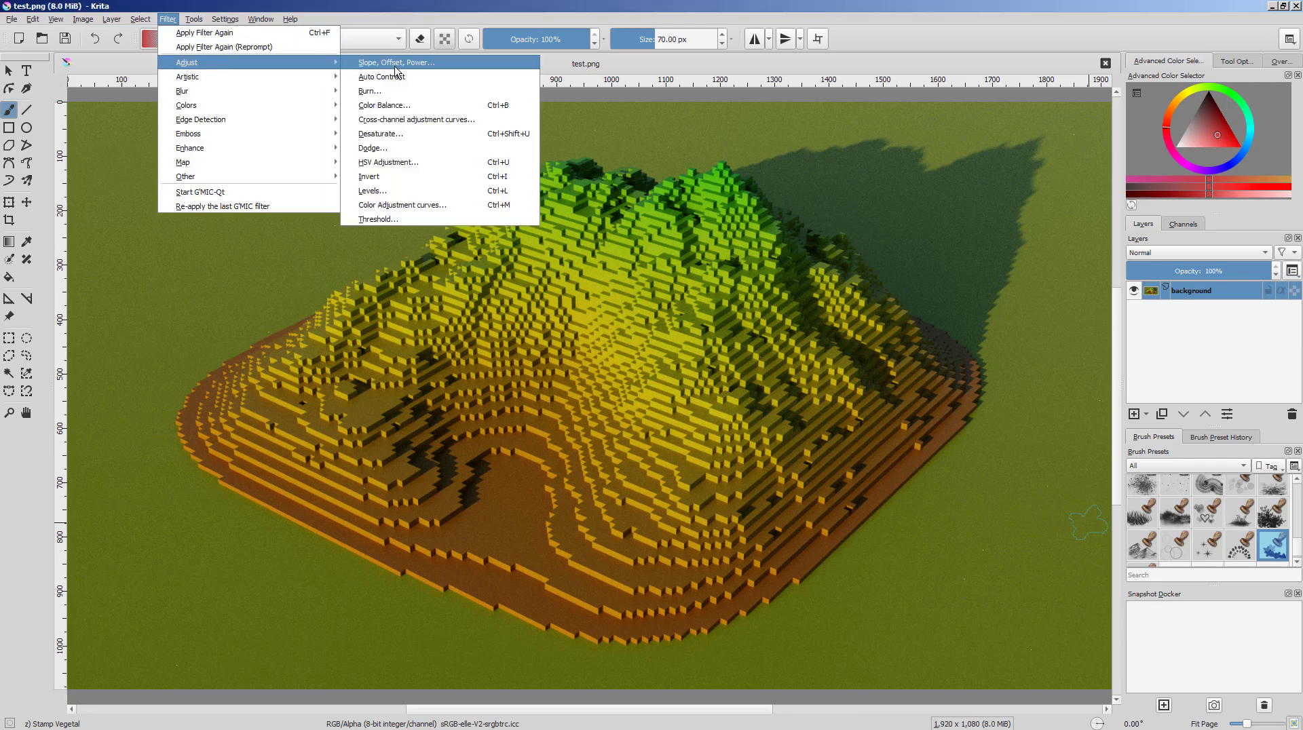
left_click(507, 79)
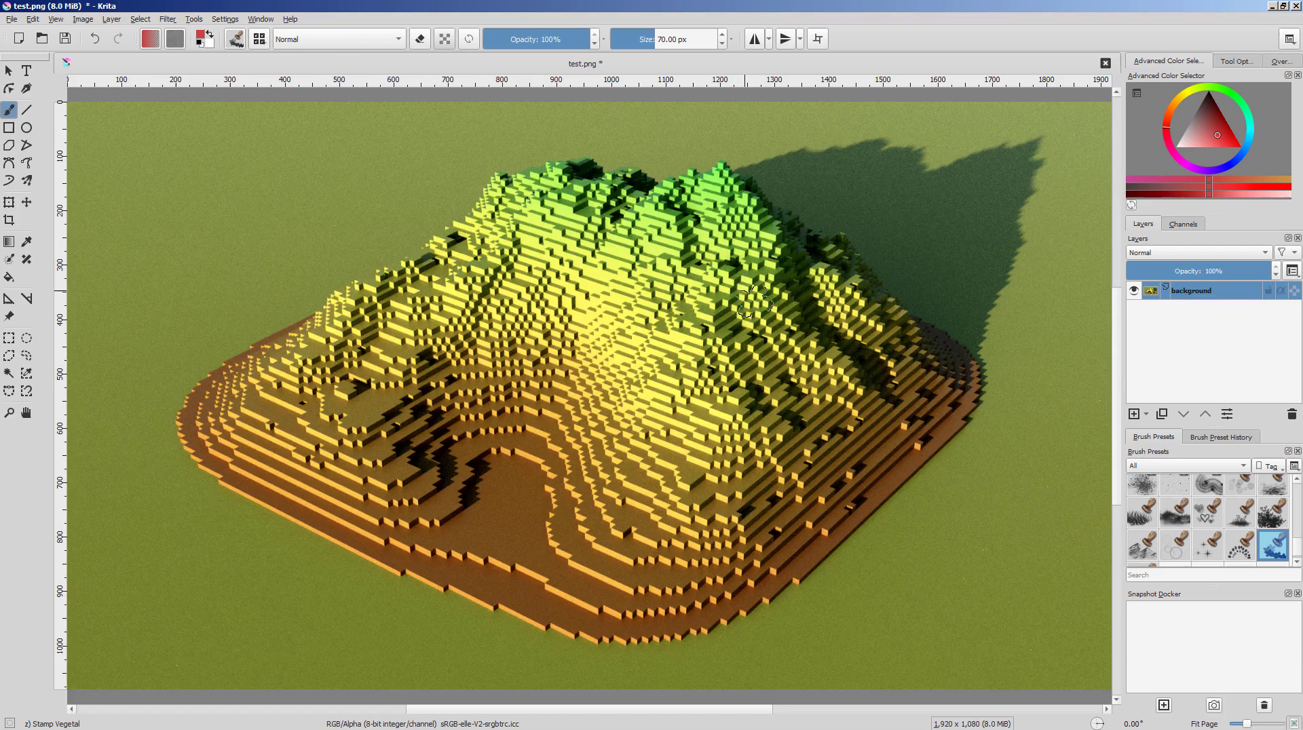